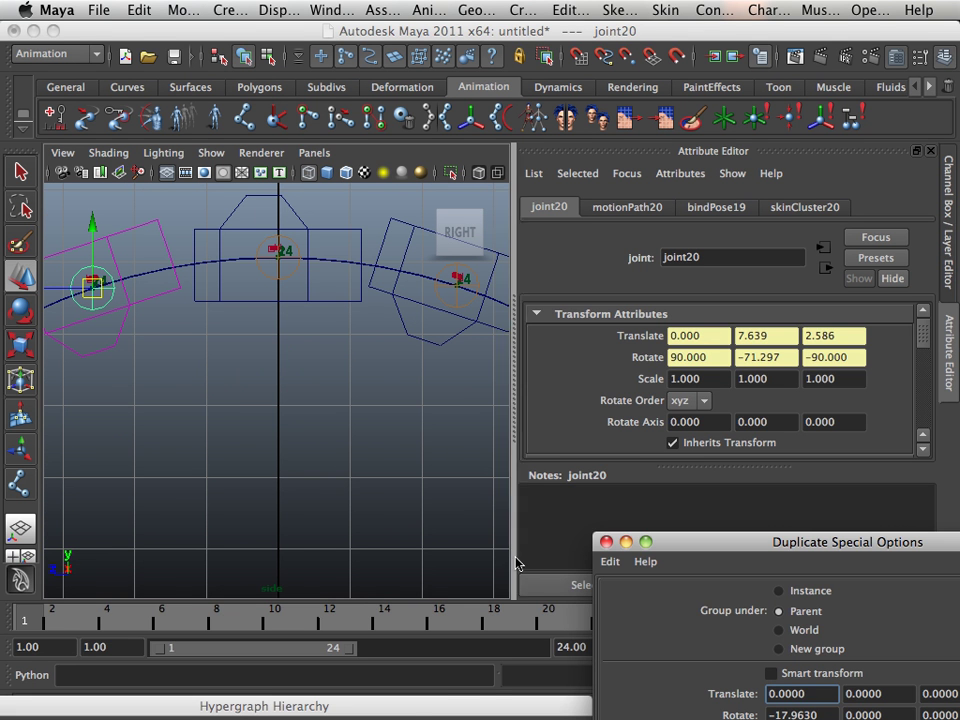
Rearrange the Hypergraph window and pan and zoom out to frame the whole tread ring
left_click_drag(386, 706, 647, 323)
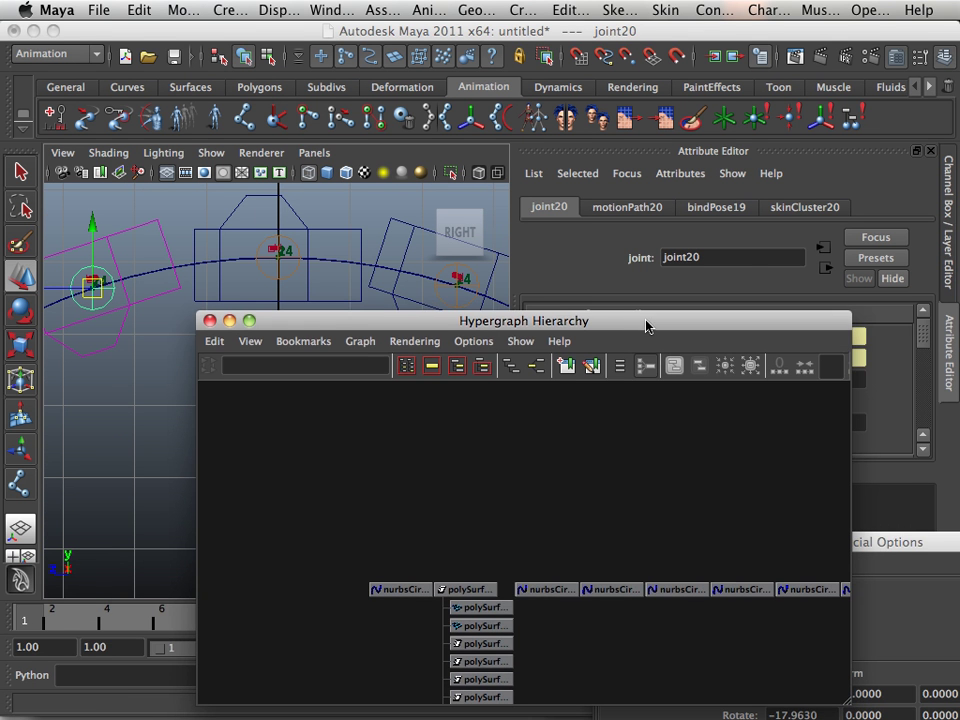
left_click(553, 590)
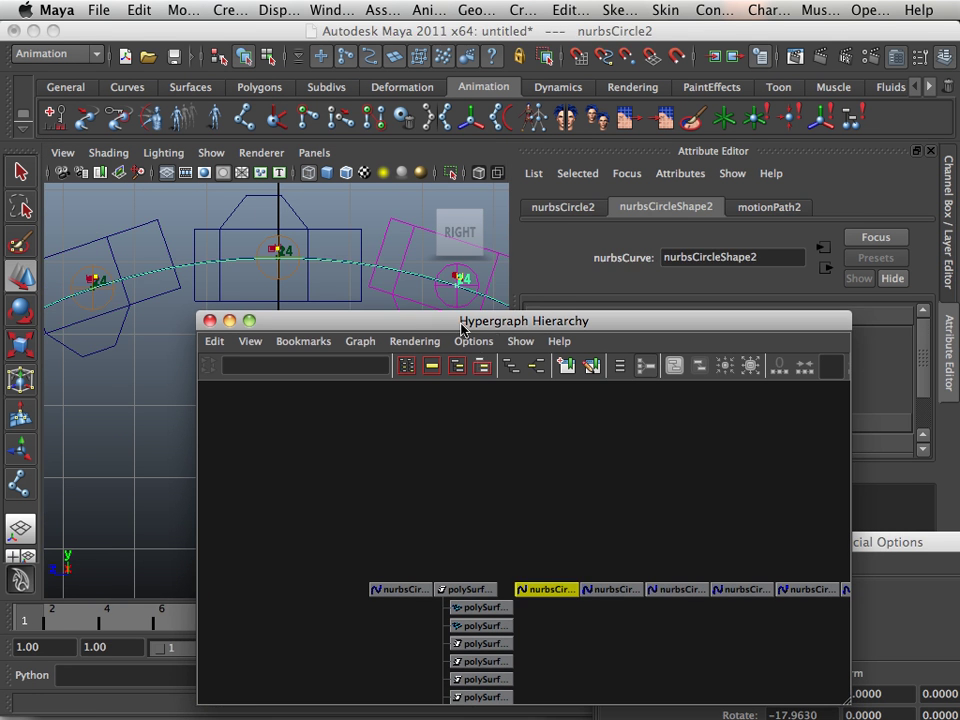
left_click_drag(457, 321, 299, 453)
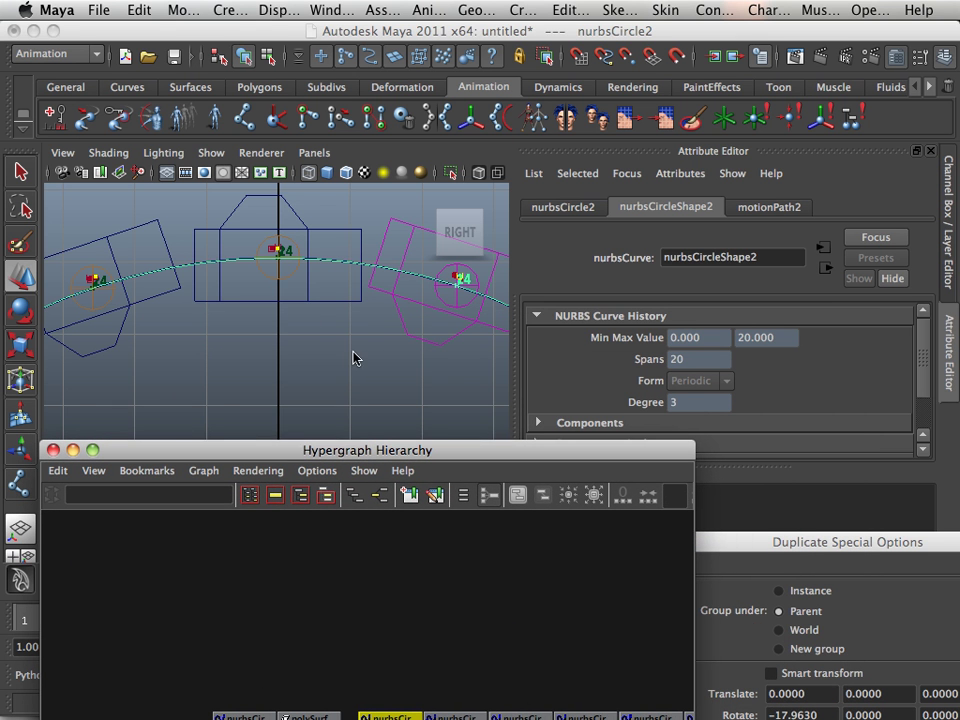
middle_click_drag(353, 358, 206, 334, "alt")
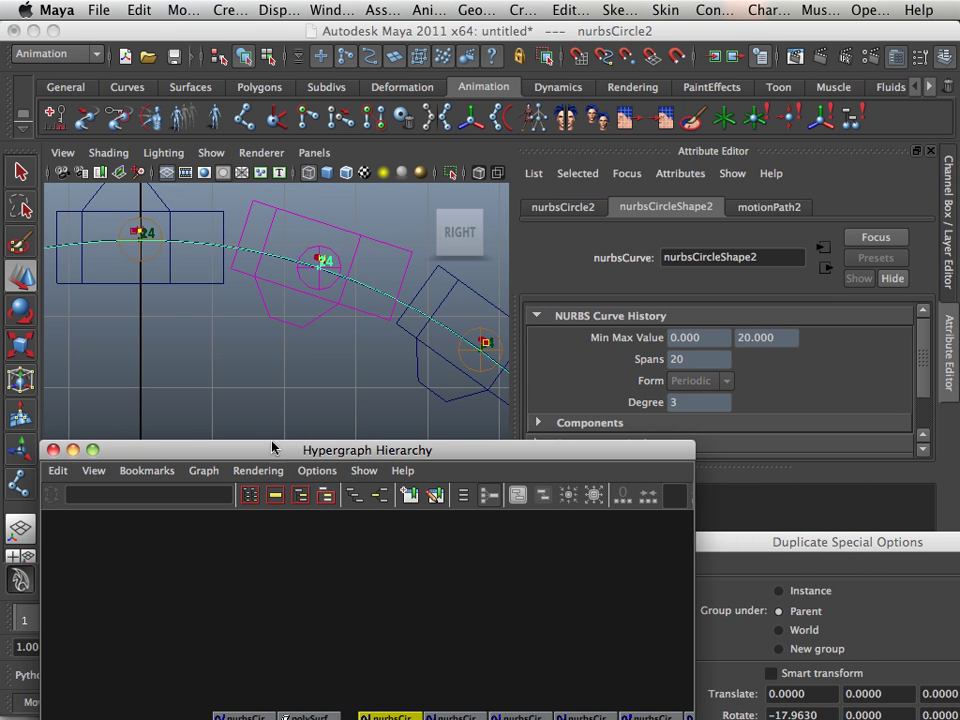
right_click_drag(182, 364, 215, 230, "alt")
Select locator1 and highlight its name for reuse, then reselect nurbsCircle2
left_click(290, 350)
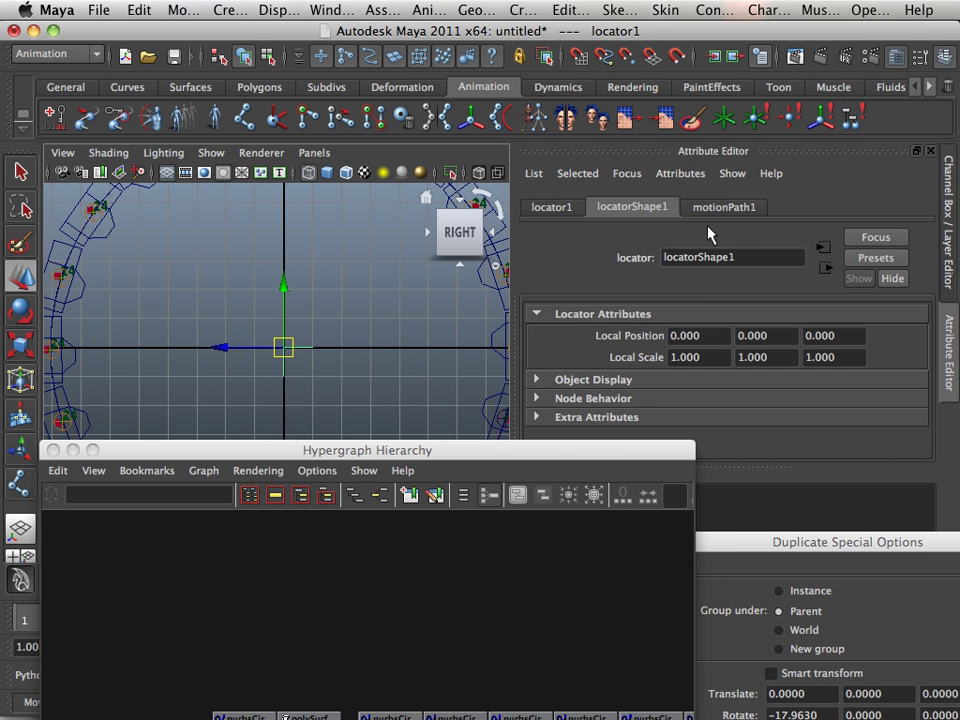
left_click(556, 207)
left_click_drag(736, 262, 660, 260)
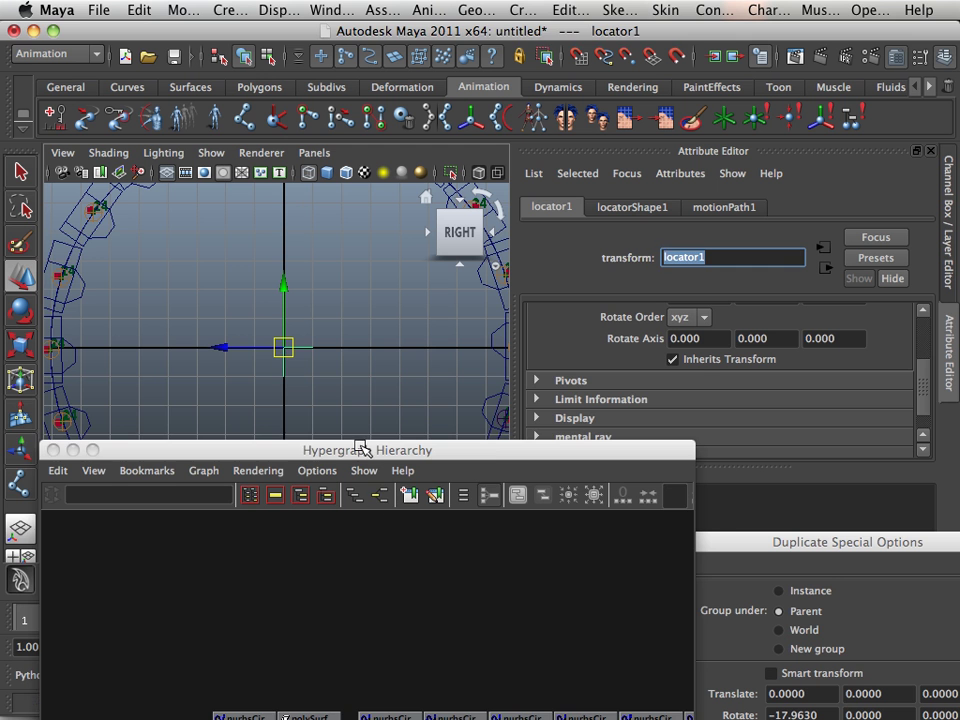
left_click_drag(364, 449, 330, 367)
left_click(374, 637)
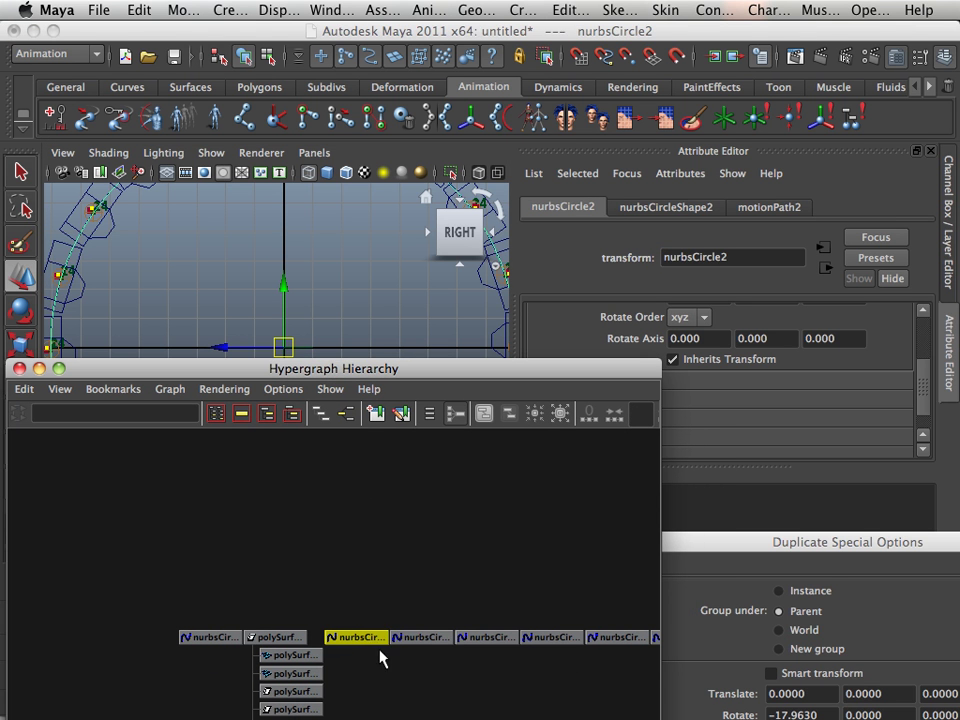
On motionPath2, set World Up Type to Object Up and start entering locator1 as World Up Object
left_click(752, 207)
left_click_drag(431, 366, 250, 268)
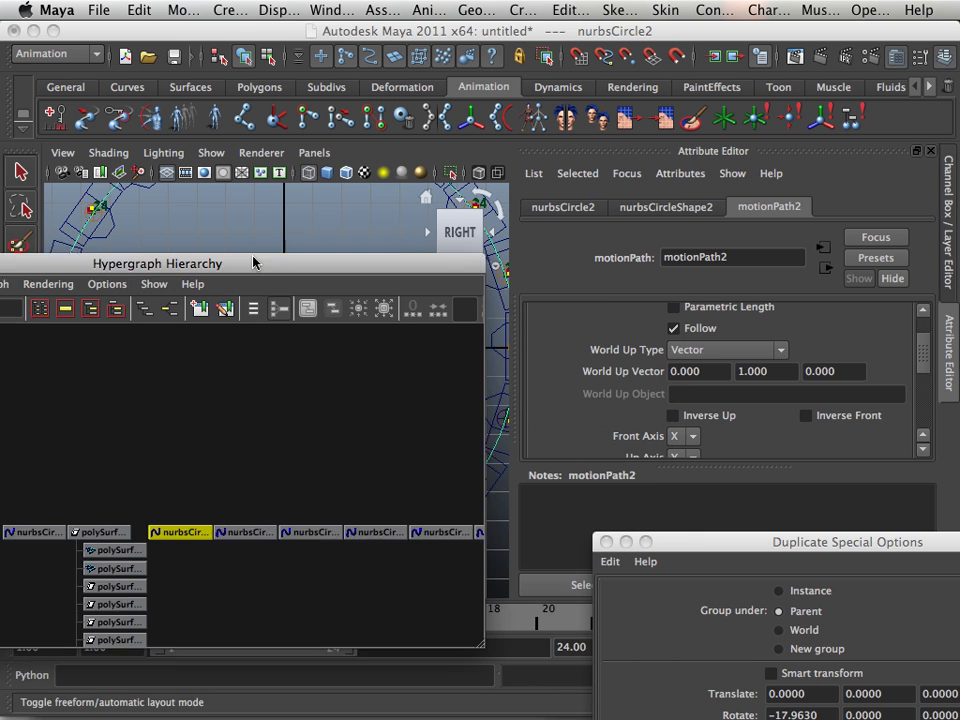
left_click(240, 540)
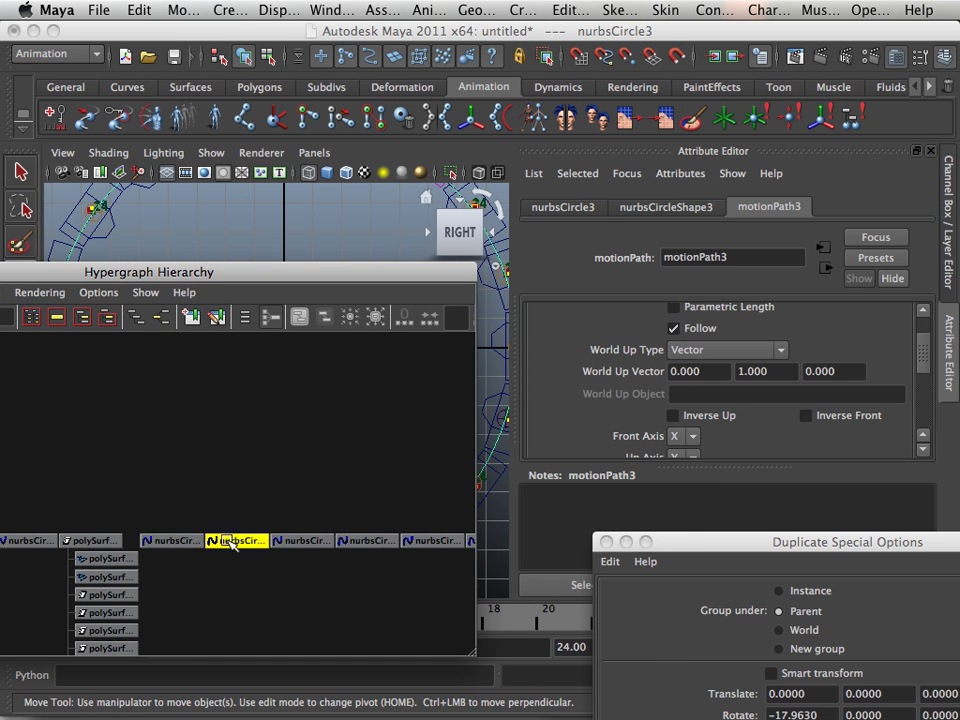
left_click(182, 541)
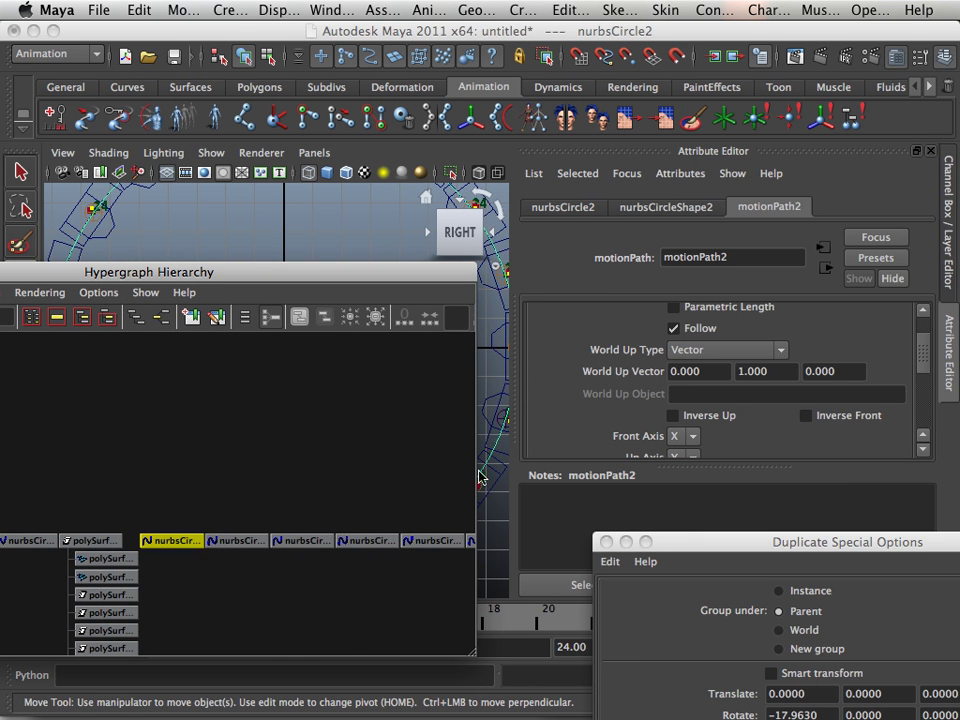
right_click_drag(278, 508, 204, 461, "alt")
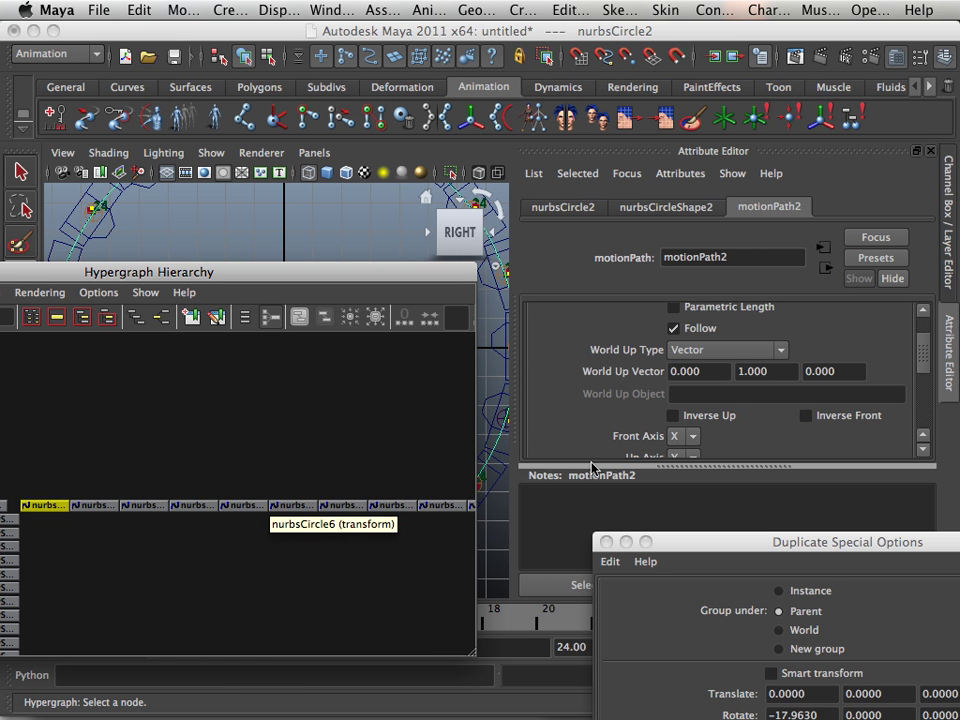
left_click(716, 350)
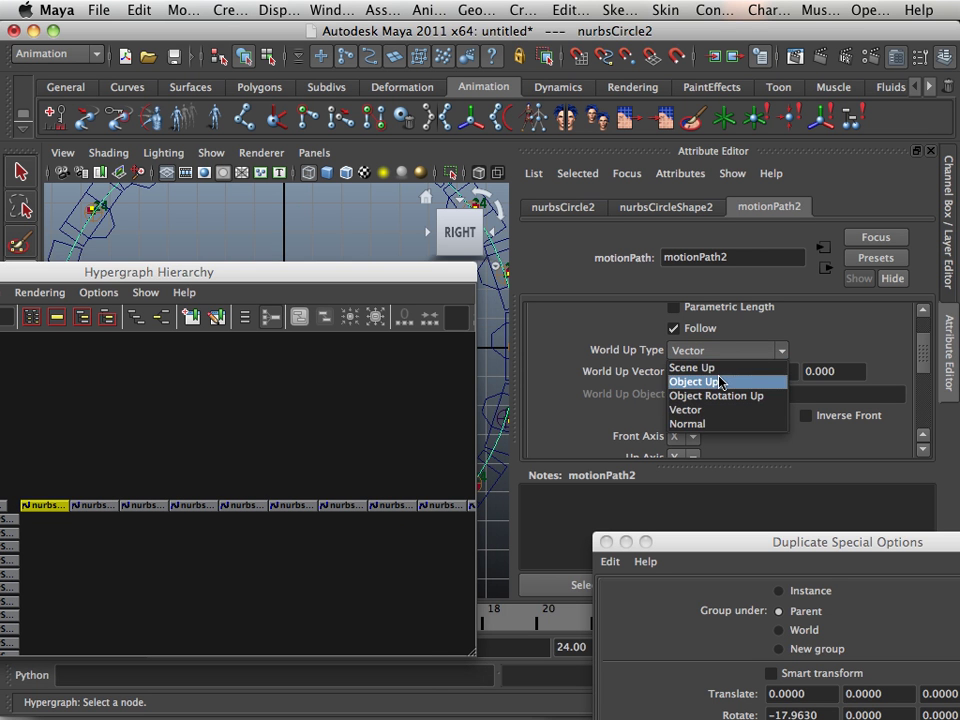
left_click(693, 381)
left_click(712, 394)
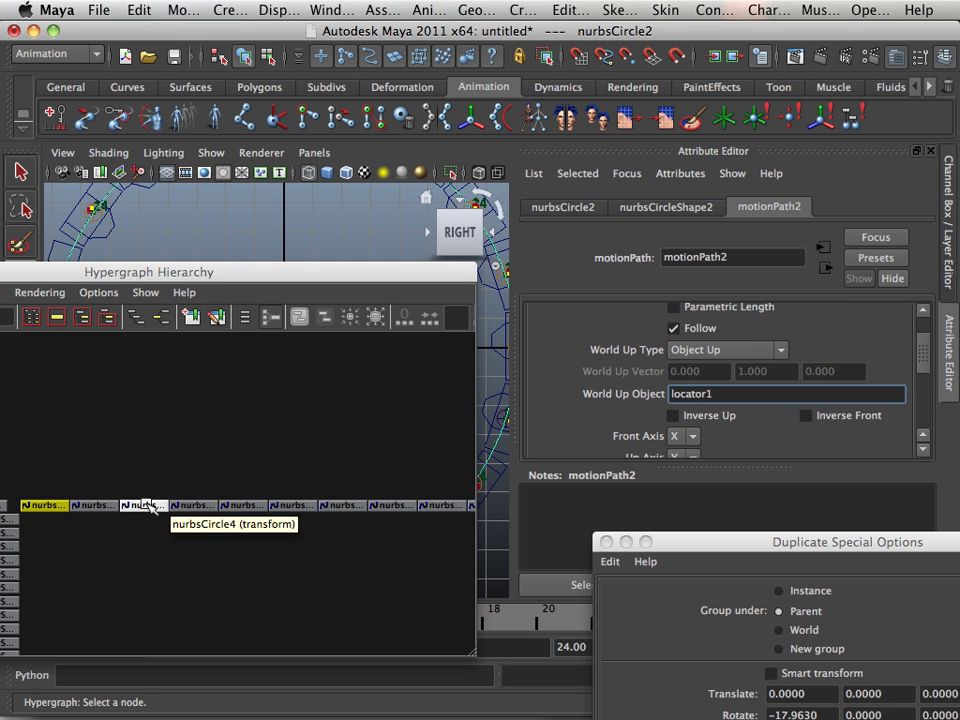
For nurbsCircle3's motionPath3, set World Up Type to Object Up with locator1 as World Up Object
left_click(103, 506)
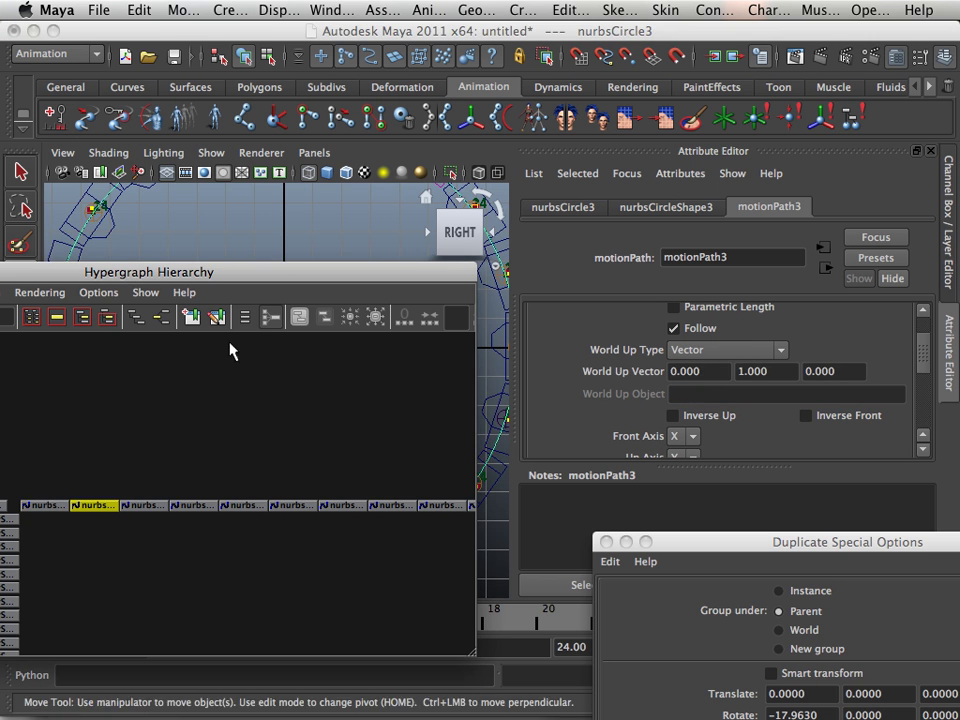
middle_click_drag(228, 167, 212, 300, "alt")
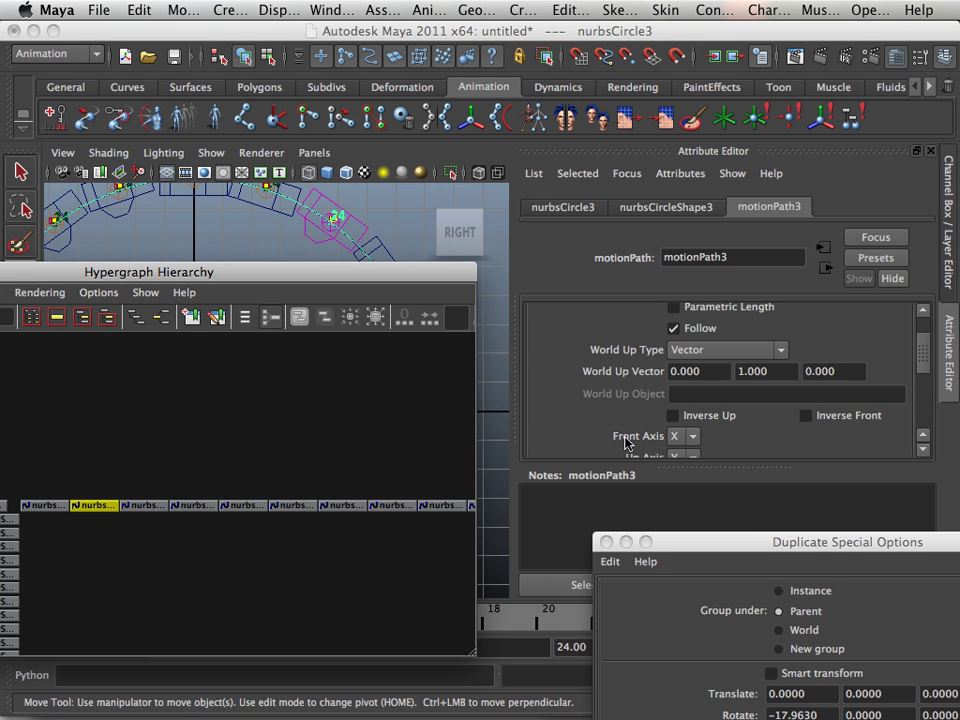
left_click(716, 345)
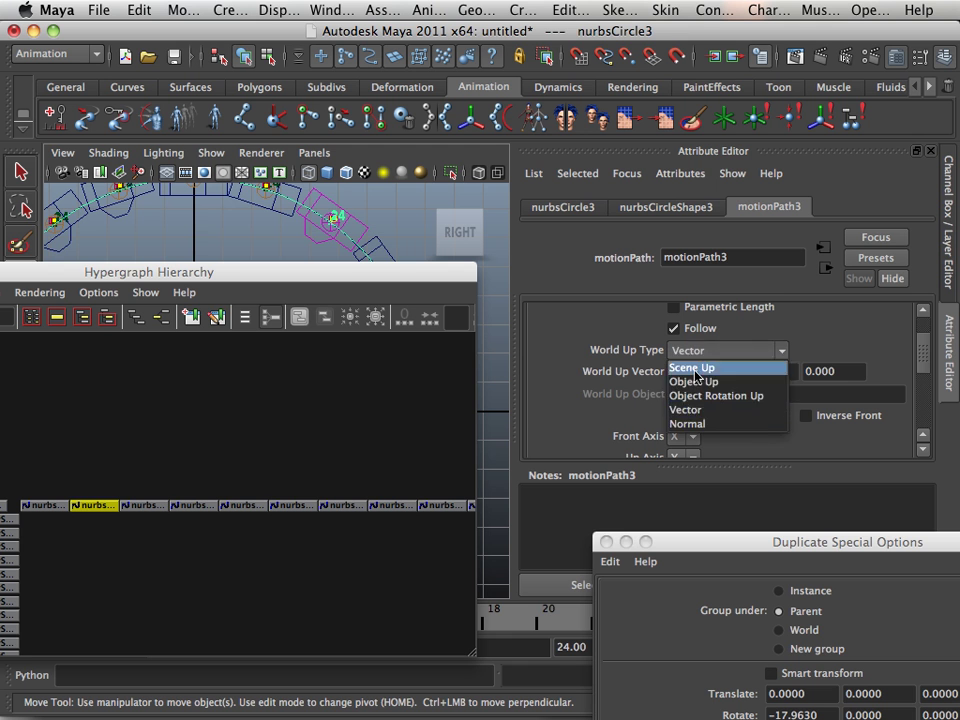
left_click(696, 381)
left_click(690, 396)
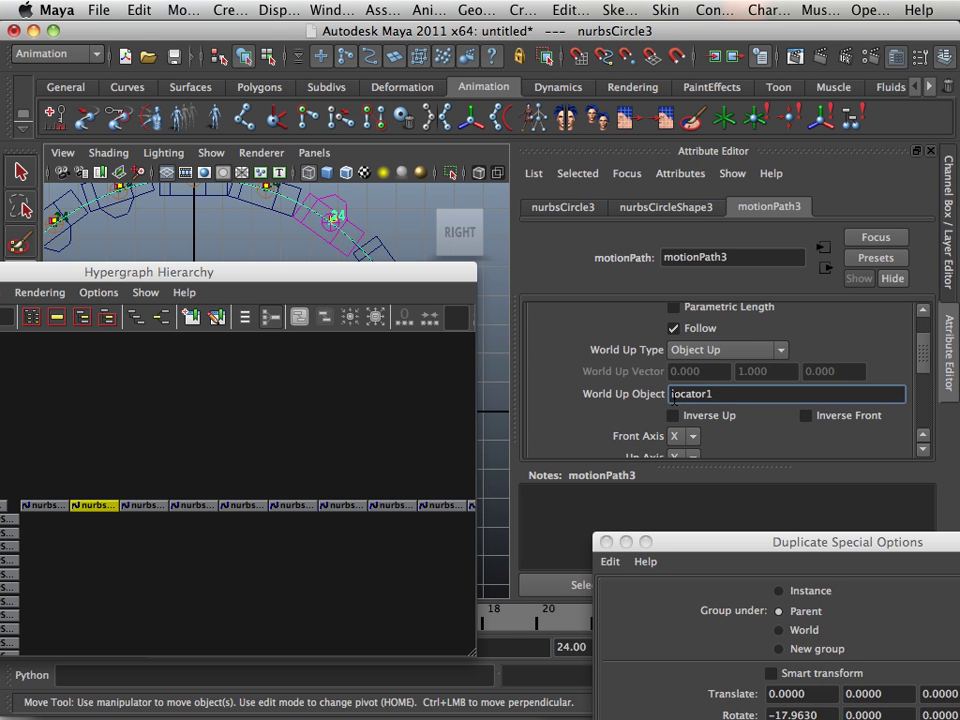
Give nurbsCircle4's motionPath4 the same Object Up setting with locator1
left_click(152, 508)
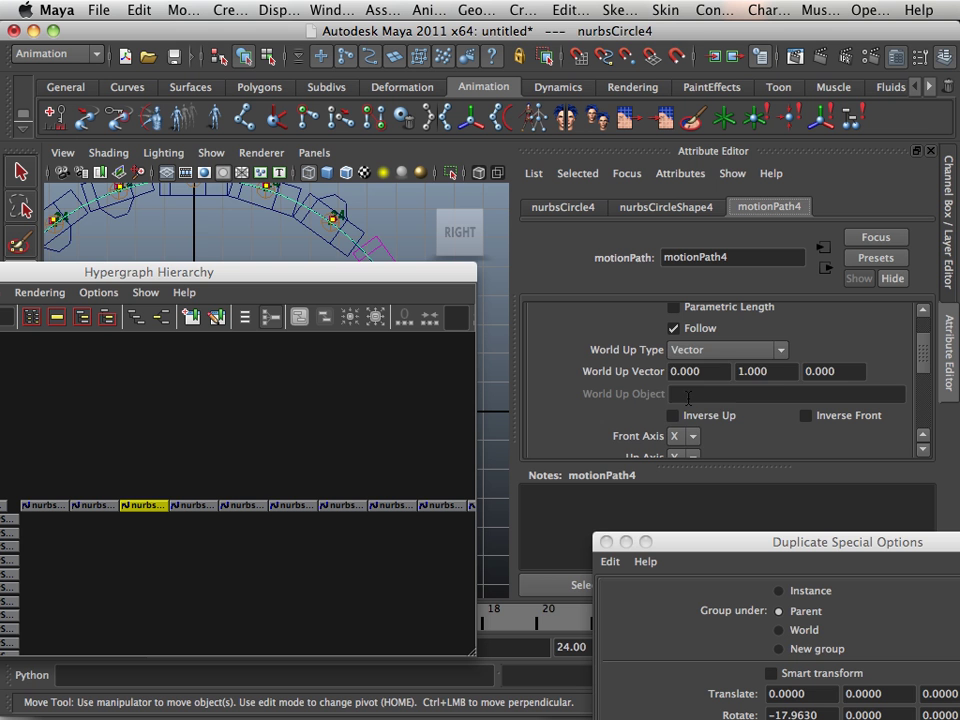
left_click(714, 355)
left_click(700, 381)
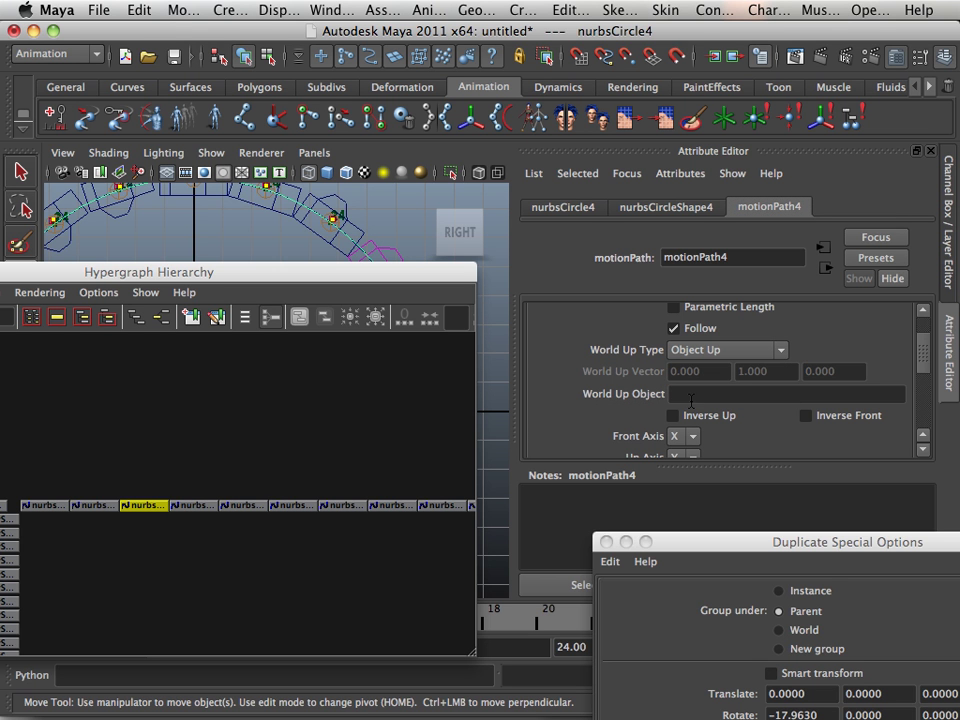
left_click(692, 396)
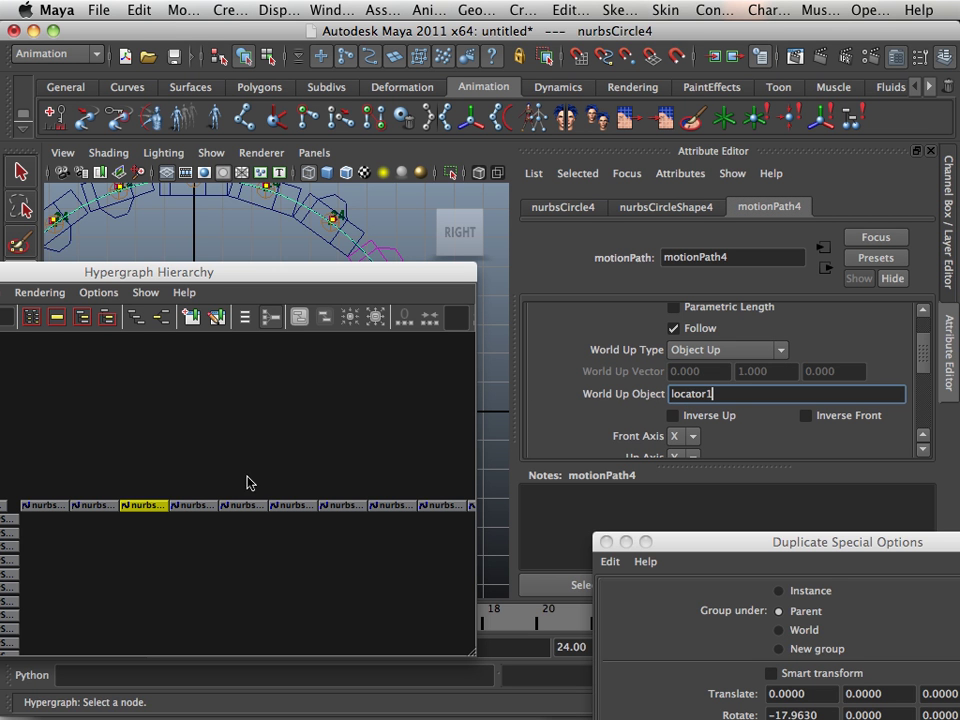
Set motionPath5 and motionPath6 to Object Up with locator1 as World Up Object
left_click(204, 505)
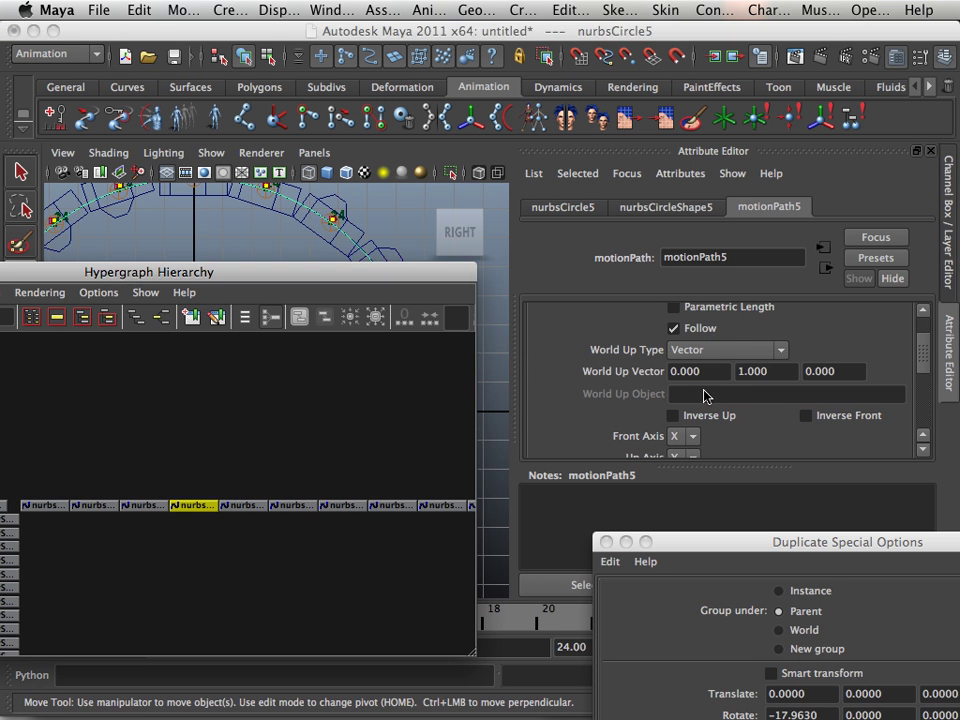
left_click(726, 348)
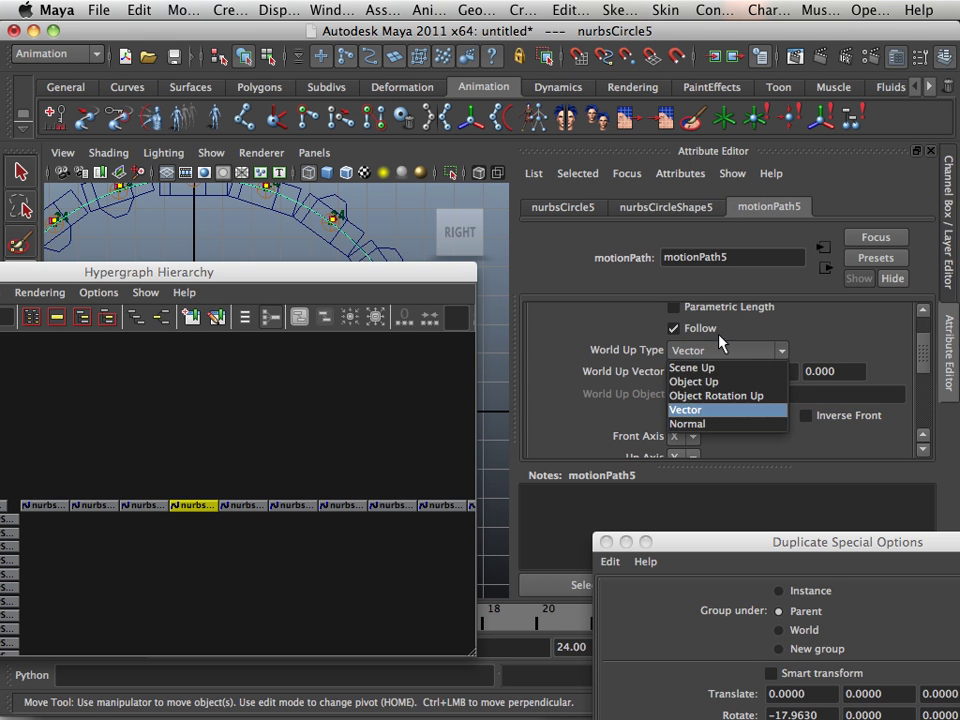
left_click(705, 379)
left_click(704, 394)
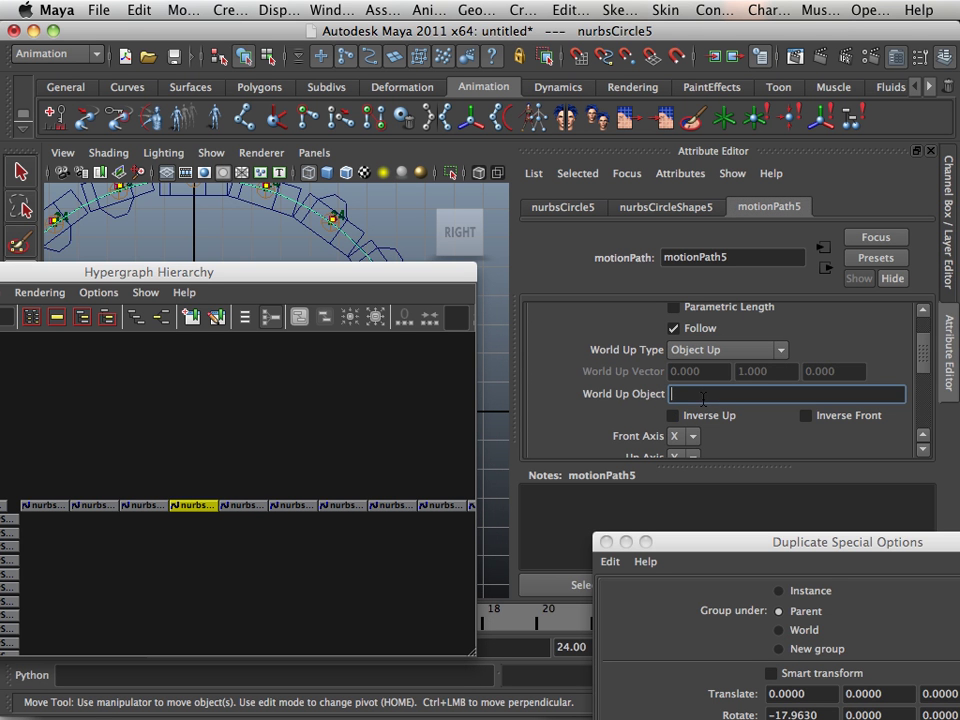
type("locator1")
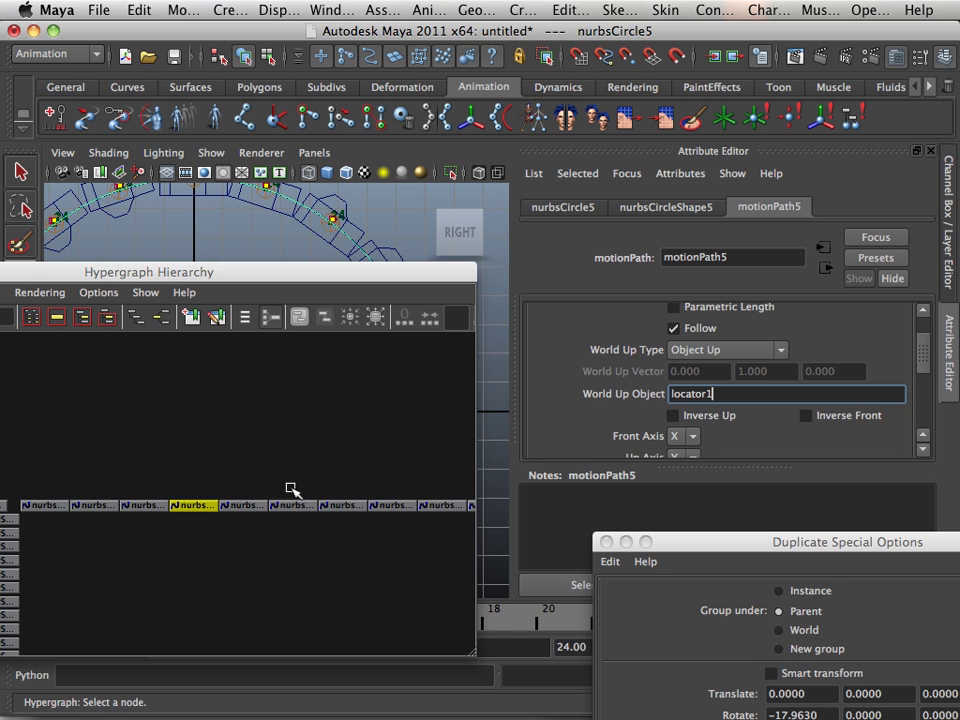
left_click(249, 505)
left_click(759, 350)
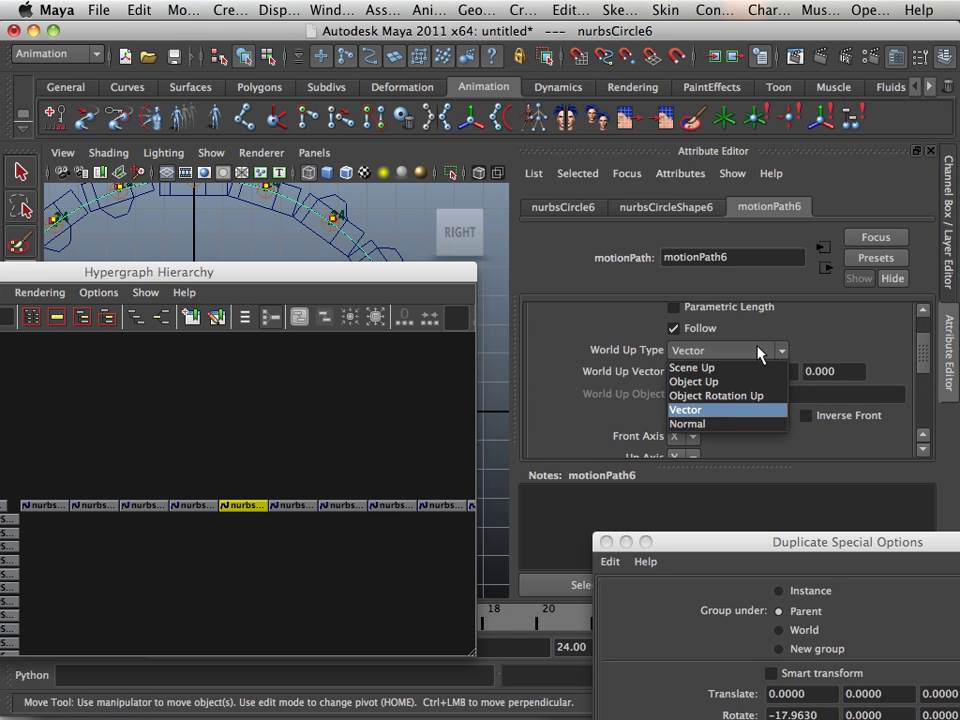
left_click(705, 381)
left_click(695, 395)
type("locator1")
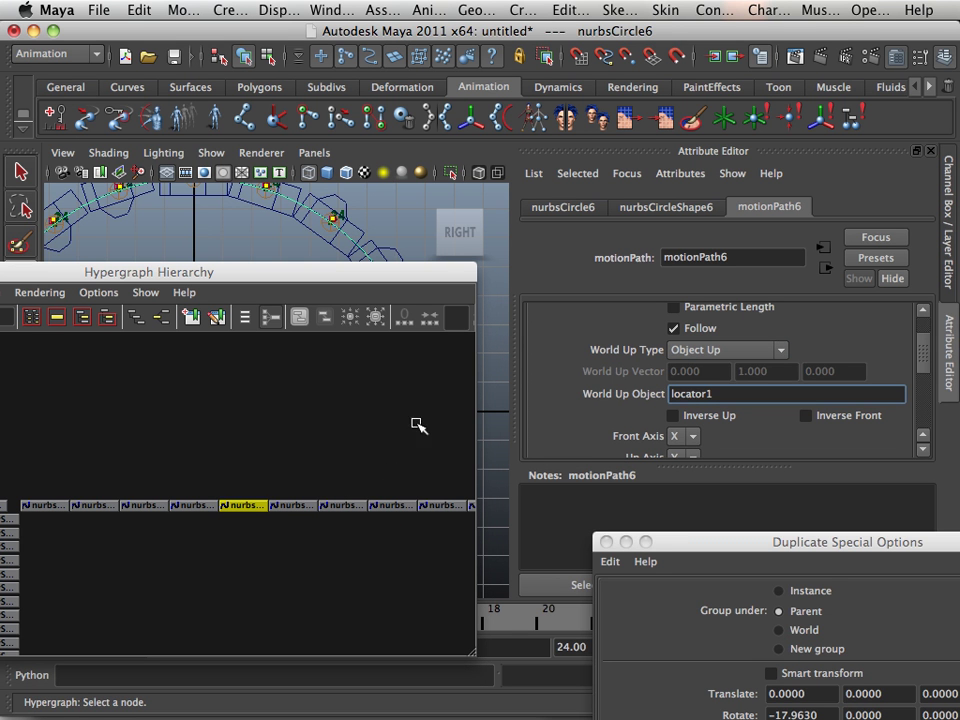
Give motionPath7 and motionPath8 Object Up with locator1 as World Up Object
left_click(300, 505)
left_click(707, 350)
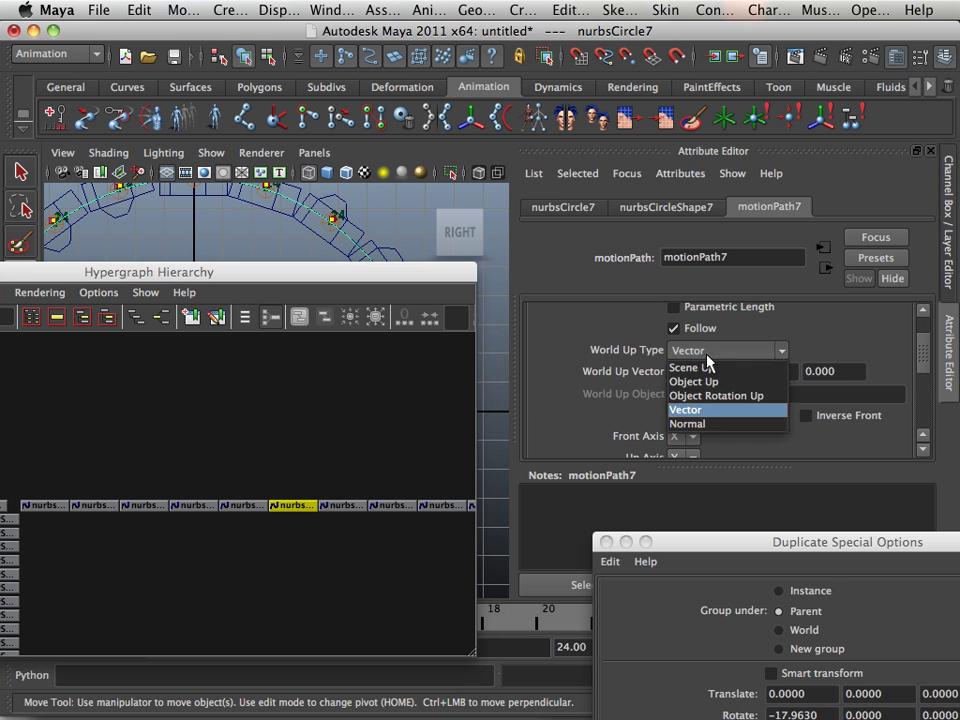
left_click(705, 381)
left_click(699, 395)
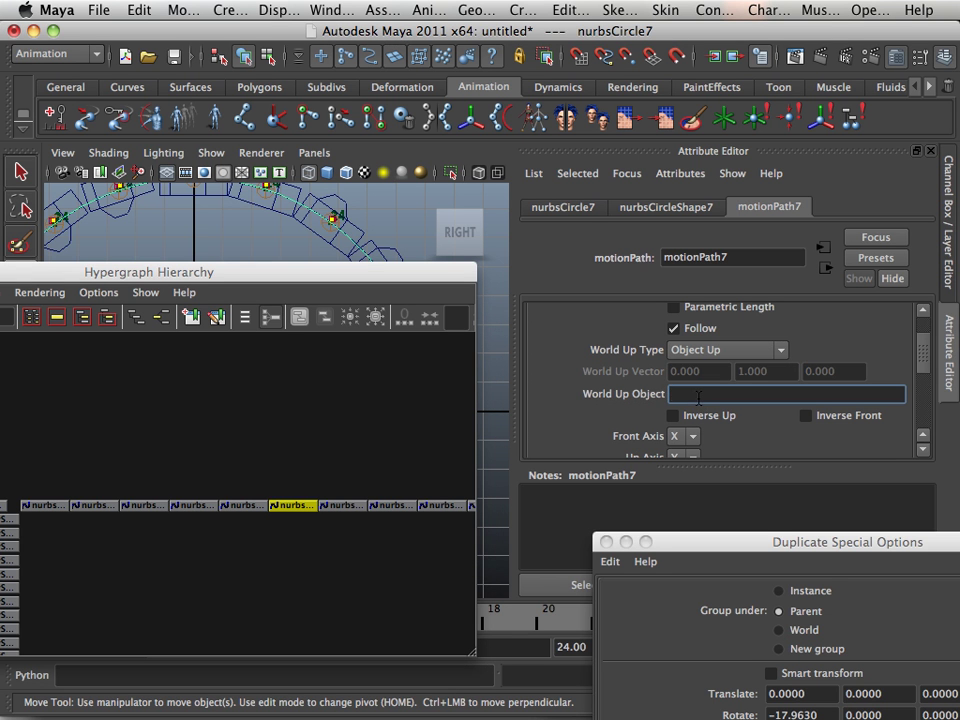
left_click(345, 505)
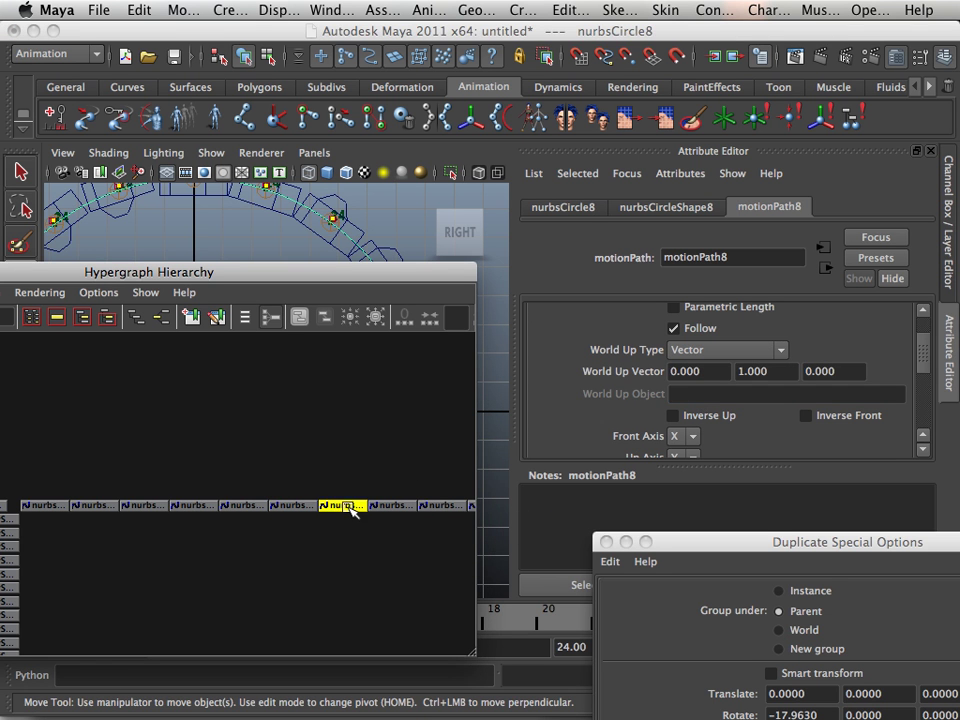
left_click(709, 352)
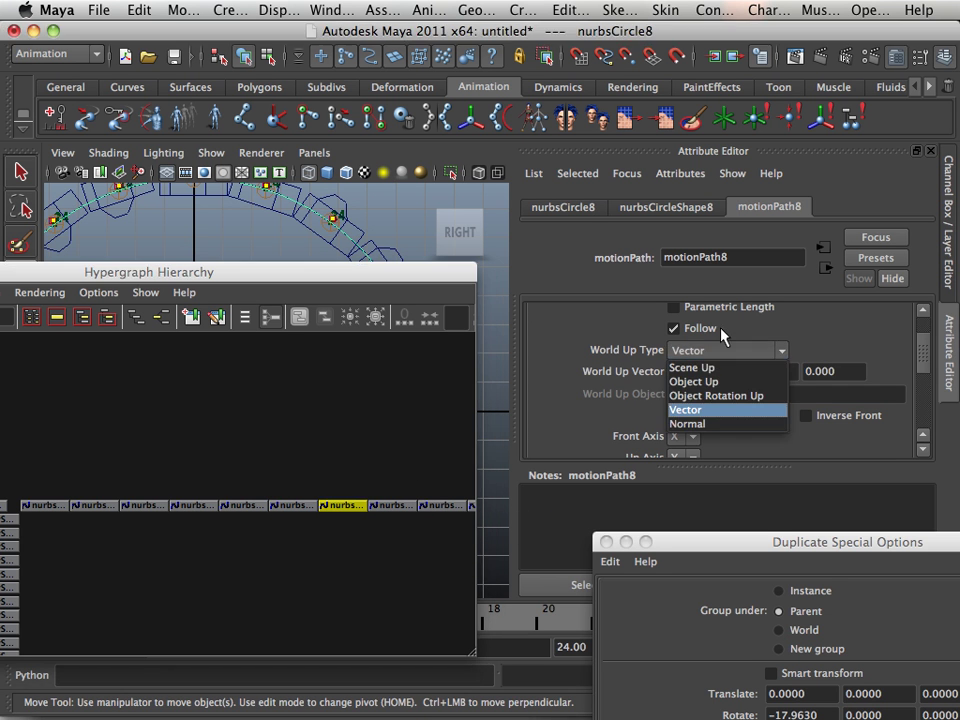
left_click(706, 381)
left_click(694, 394)
type("locator1")
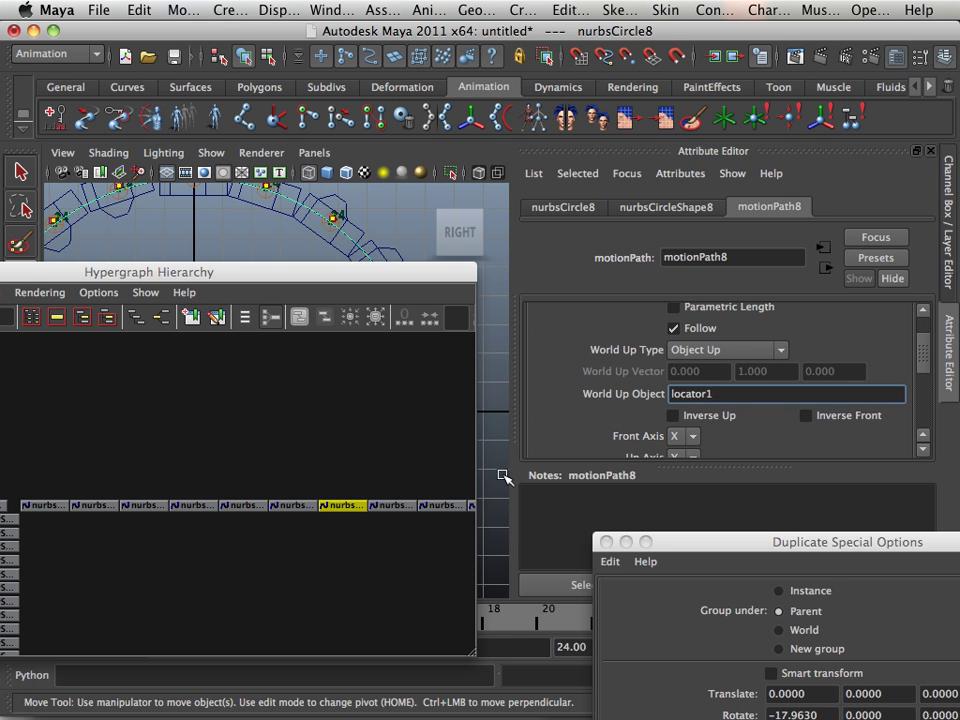
left_click(392, 506)
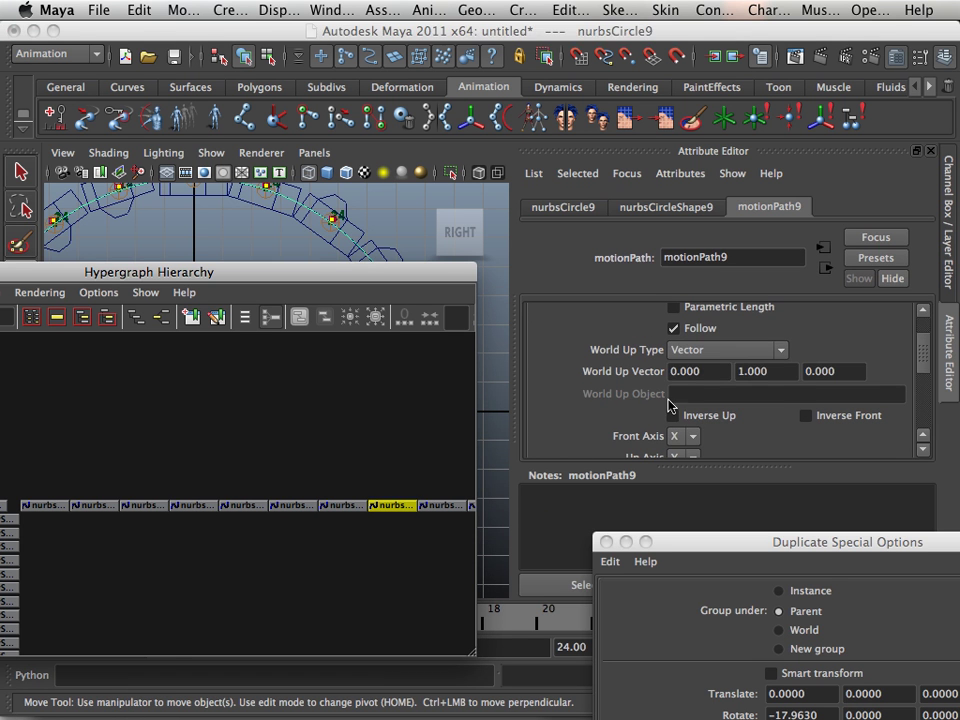
Set motionPath9 and motionPath10 to Object Up with locator1 as World Up Object
left_click(708, 352)
left_click(700, 381)
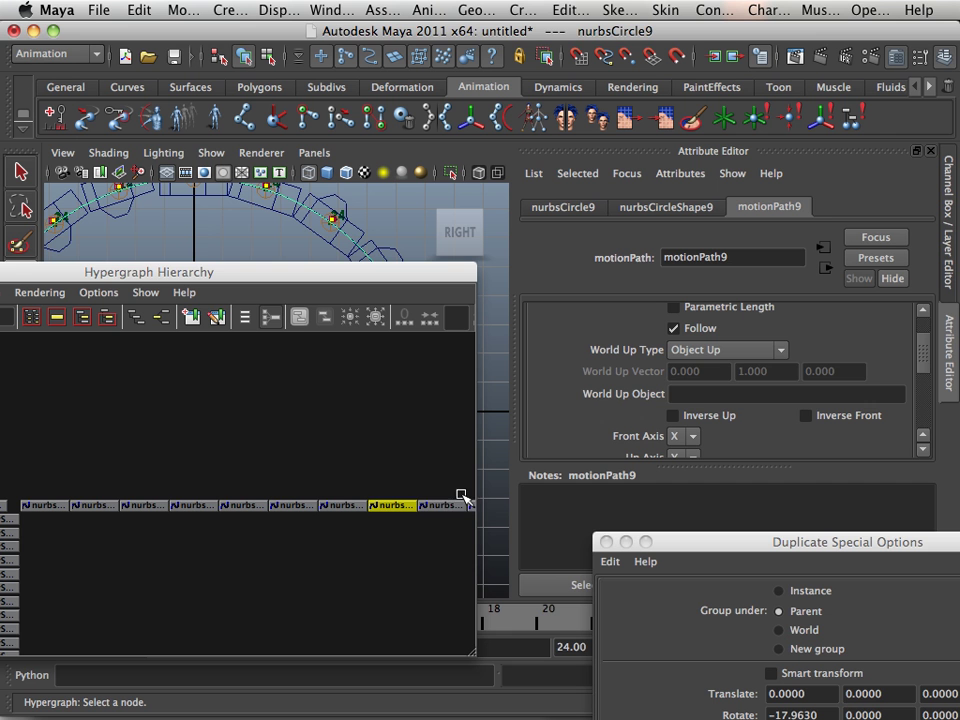
left_click(675, 395)
type("locator1")
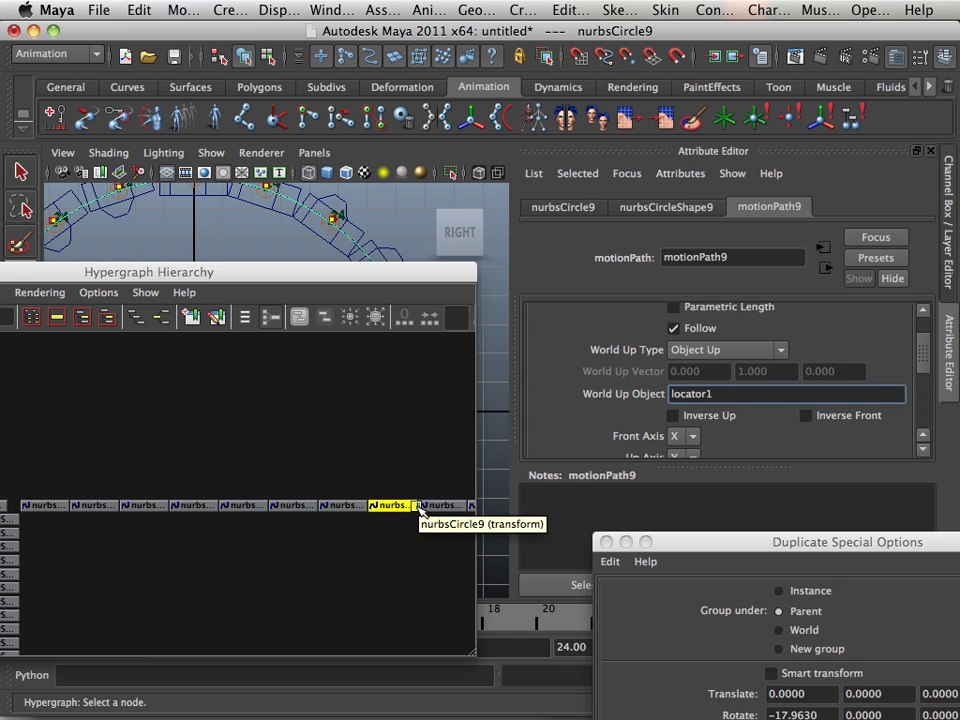
left_click(440, 506)
key("f")
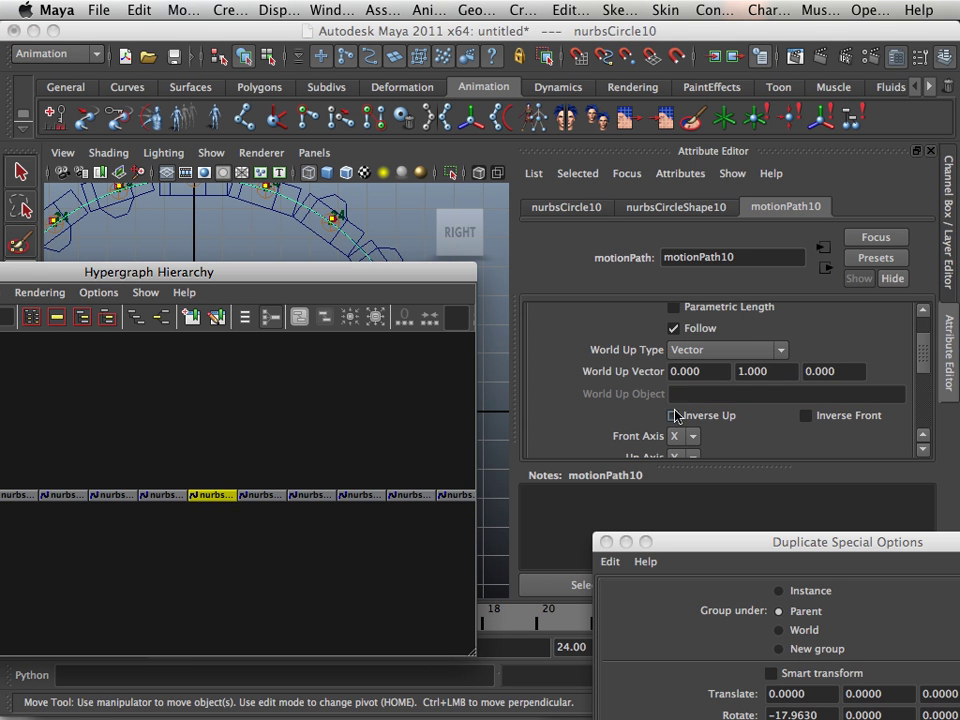
left_click(708, 350)
left_click(707, 381)
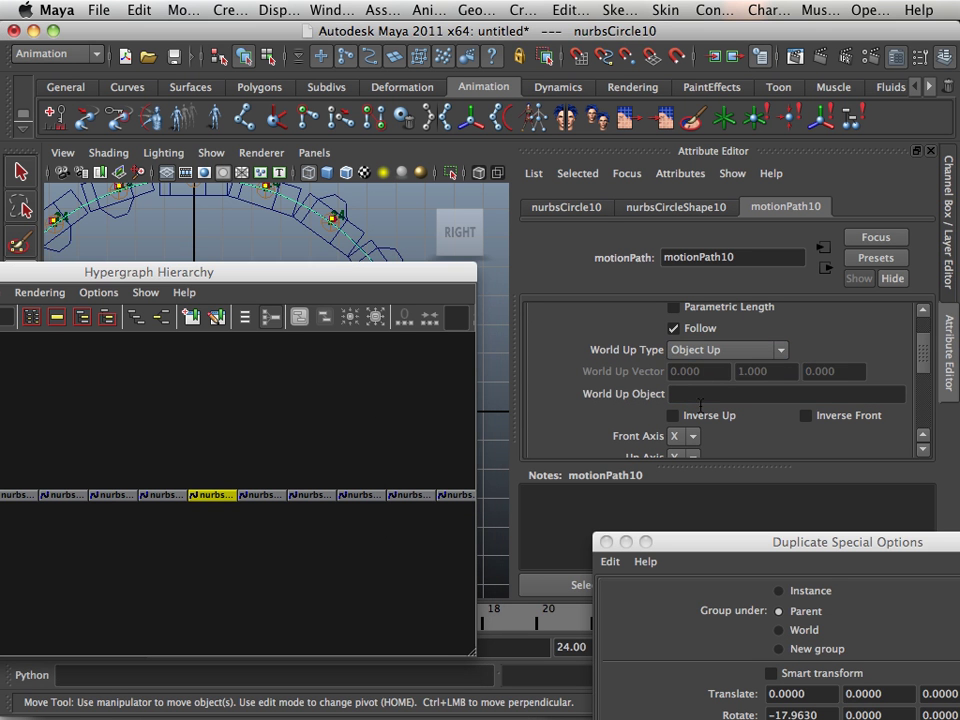
left_click(695, 395)
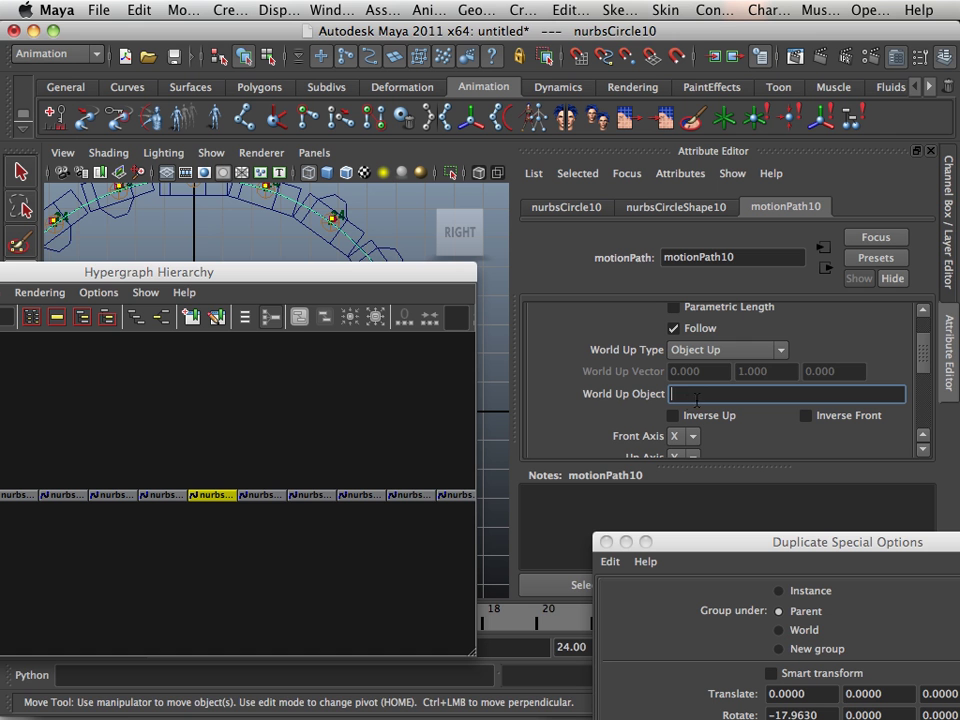
Give motionPath11 and motionPath12 Object Up orientation using locator1
left_click(258, 495)
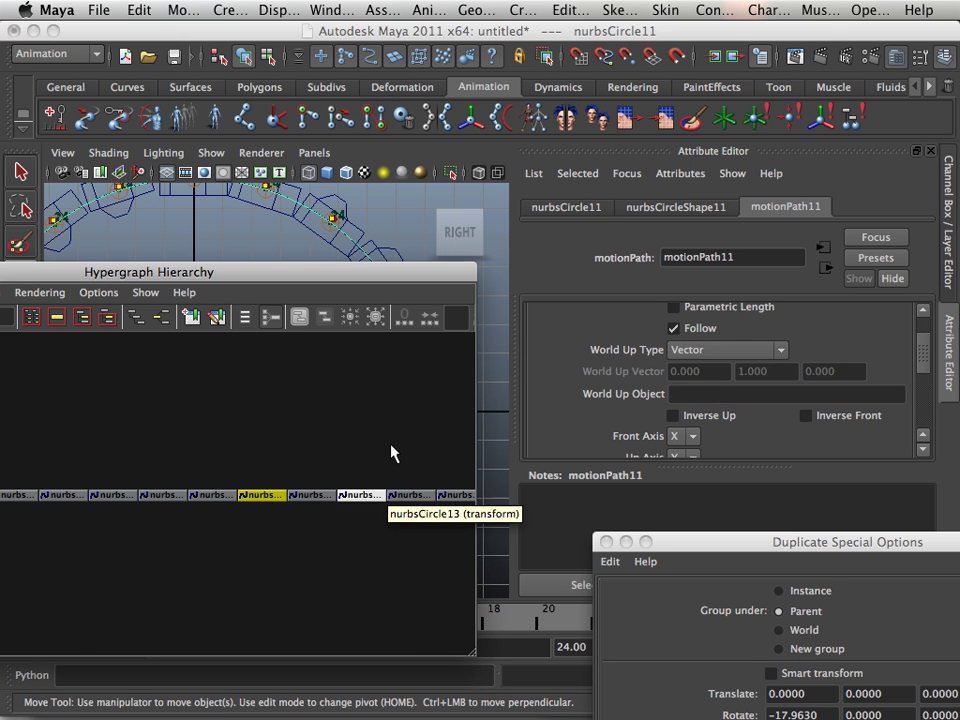
left_click(708, 350)
left_click(707, 381)
left_click(700, 395)
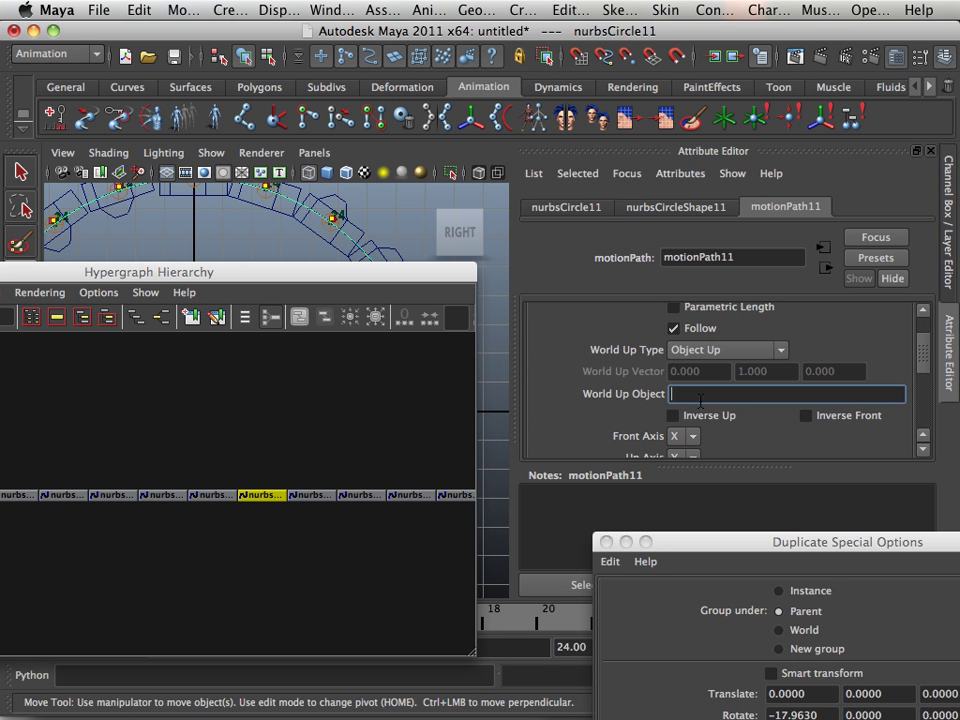
left_click(311, 495)
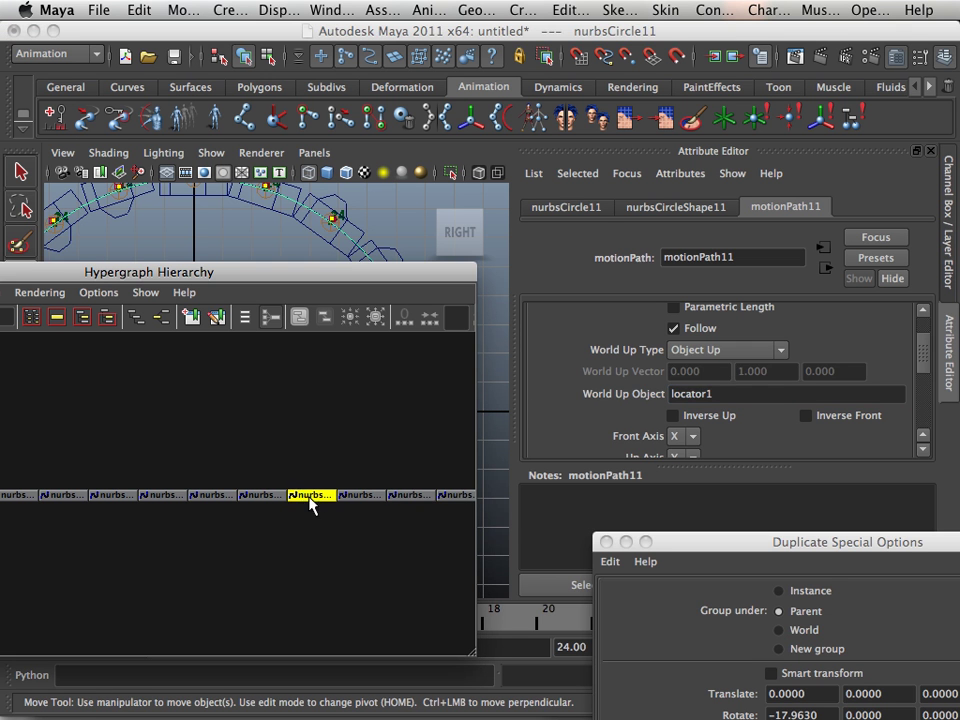
left_click(722, 350)
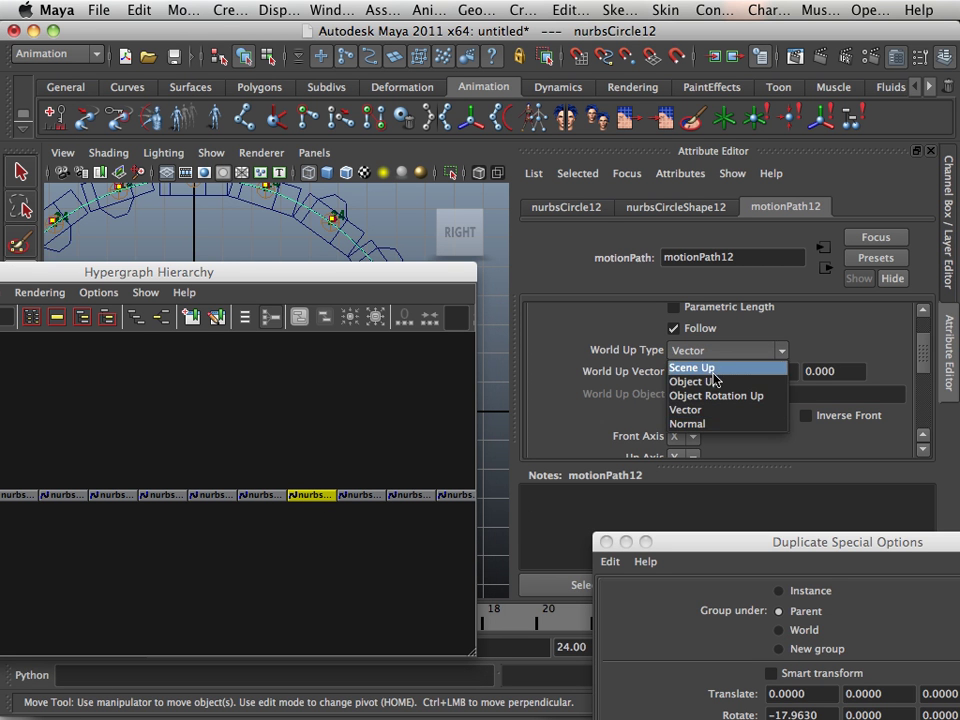
left_click(713, 381)
left_click(713, 393)
type("locator1")
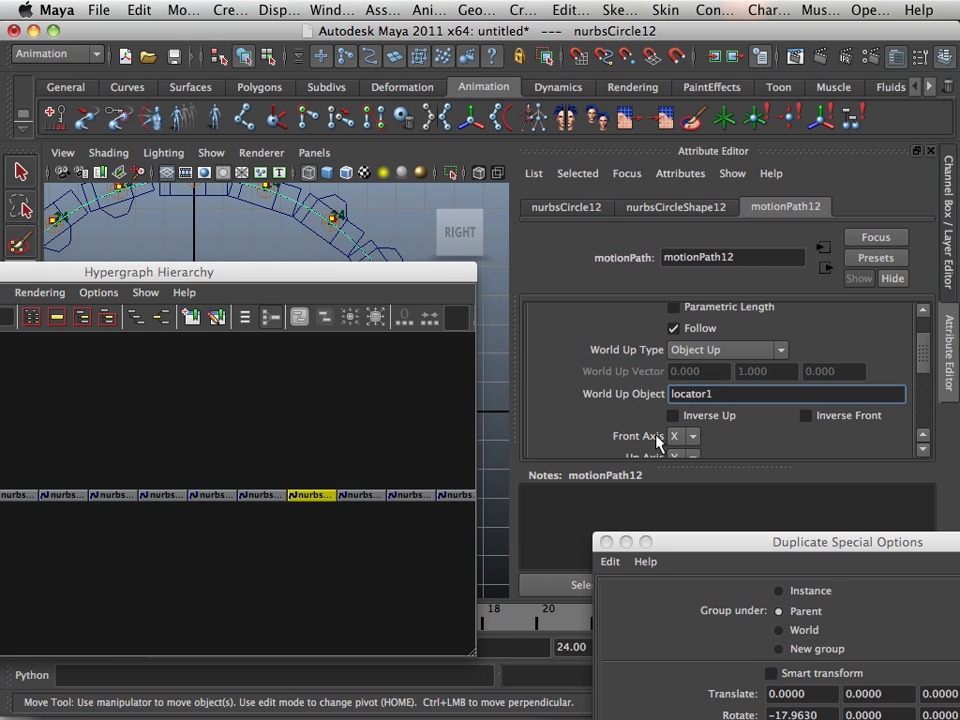
Set motionPath13 and motionPath14 to Object Up with locator1 as World Up Object
left_click(362, 495)
left_click(457, 495)
left_click(739, 350)
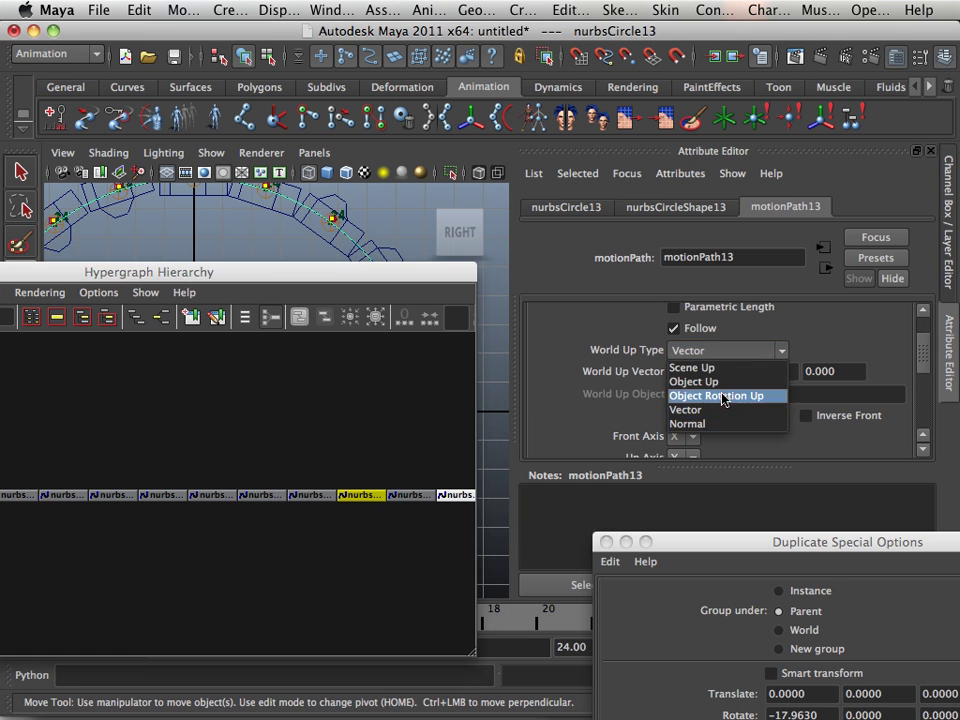
left_click(713, 381)
left_click(740, 393)
type("locator1")
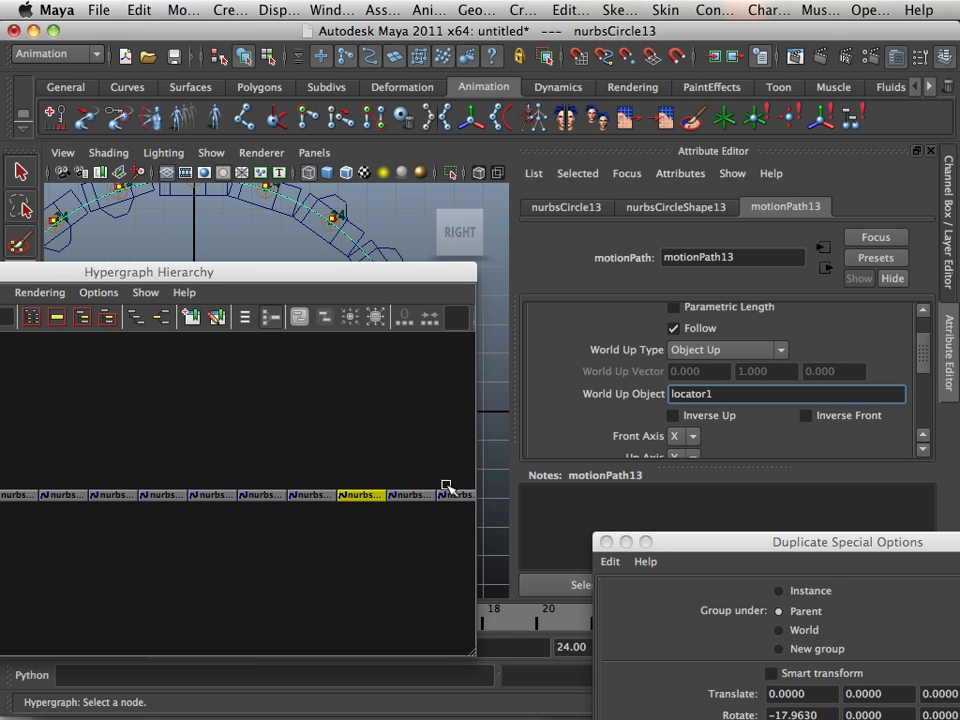
left_click(425, 495)
middle_click_drag(425, 497, 200, 466, "alt")
scroll(225, 456, "down", 3)
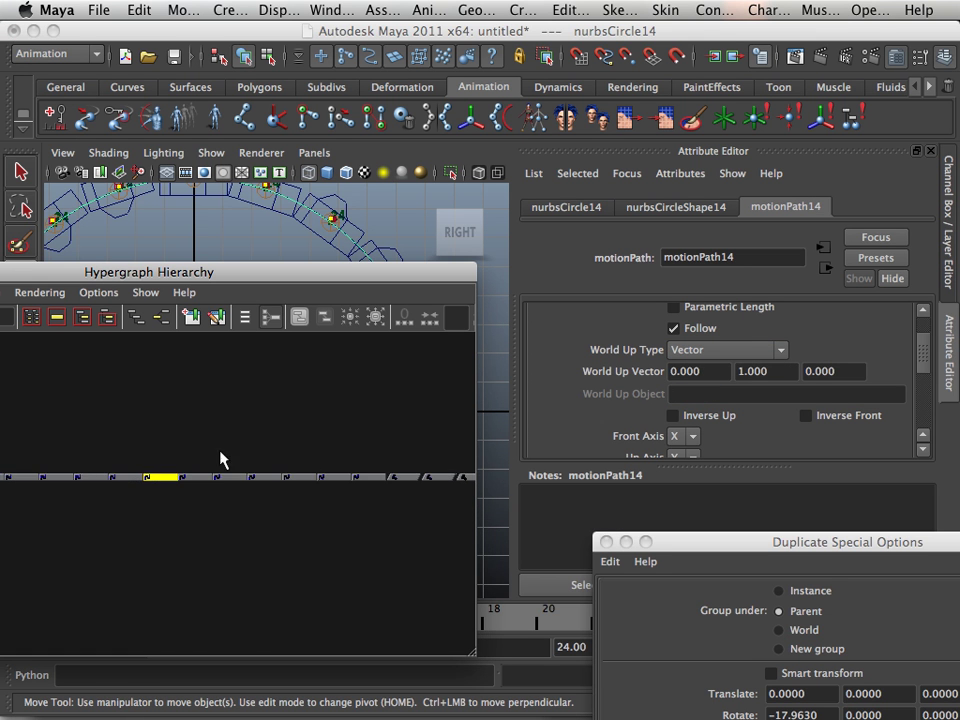
scroll(315, 458, "up", 3)
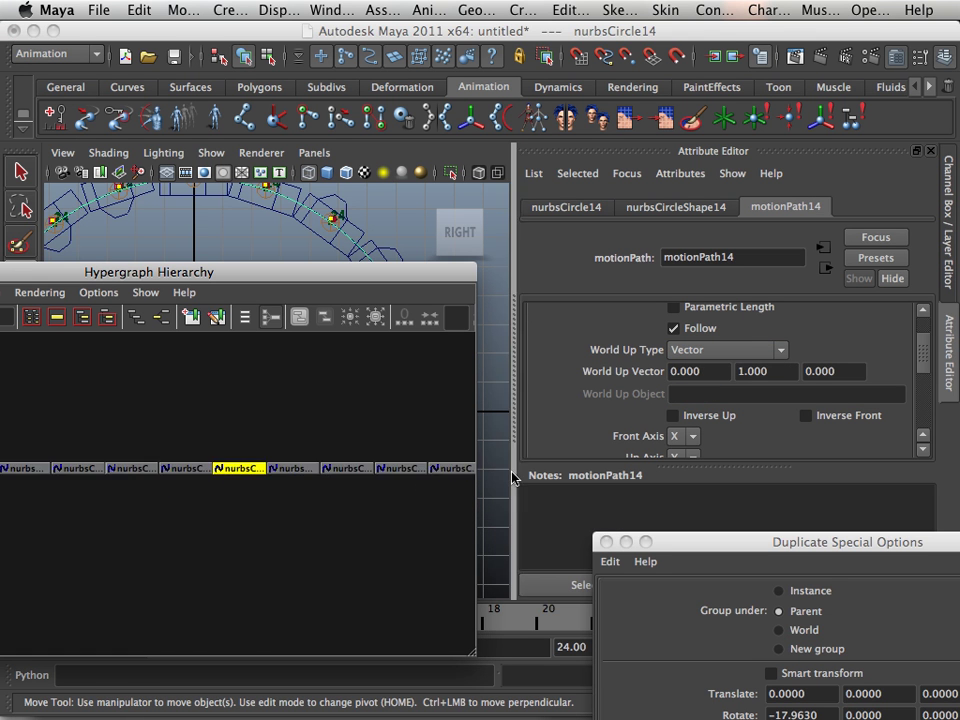
left_click(693, 351)
left_click(693, 381)
left_click(695, 392)
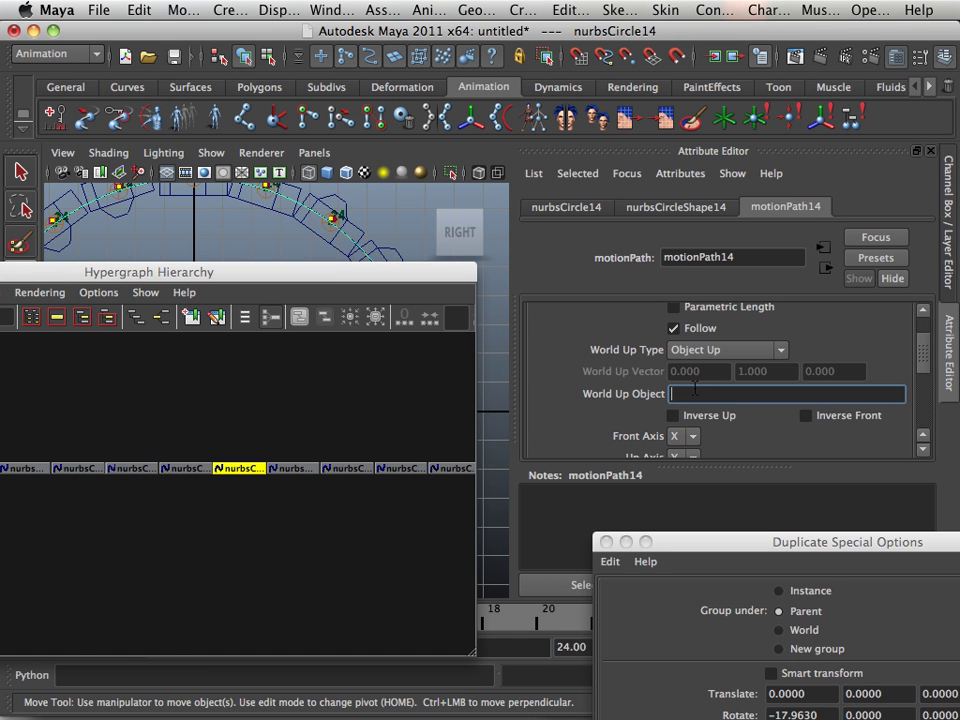
type("locator1")
Give motionPath15 and motionPath16 Object Up orientation using locator1
left_click(300, 467)
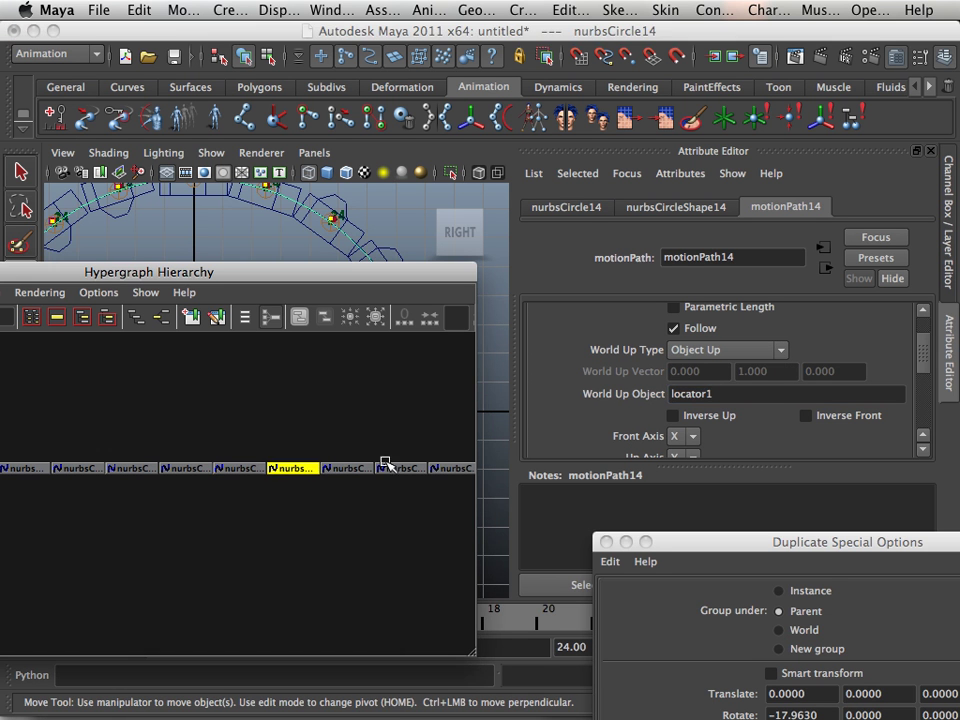
left_click(697, 358)
left_click(700, 381)
left_click(705, 392)
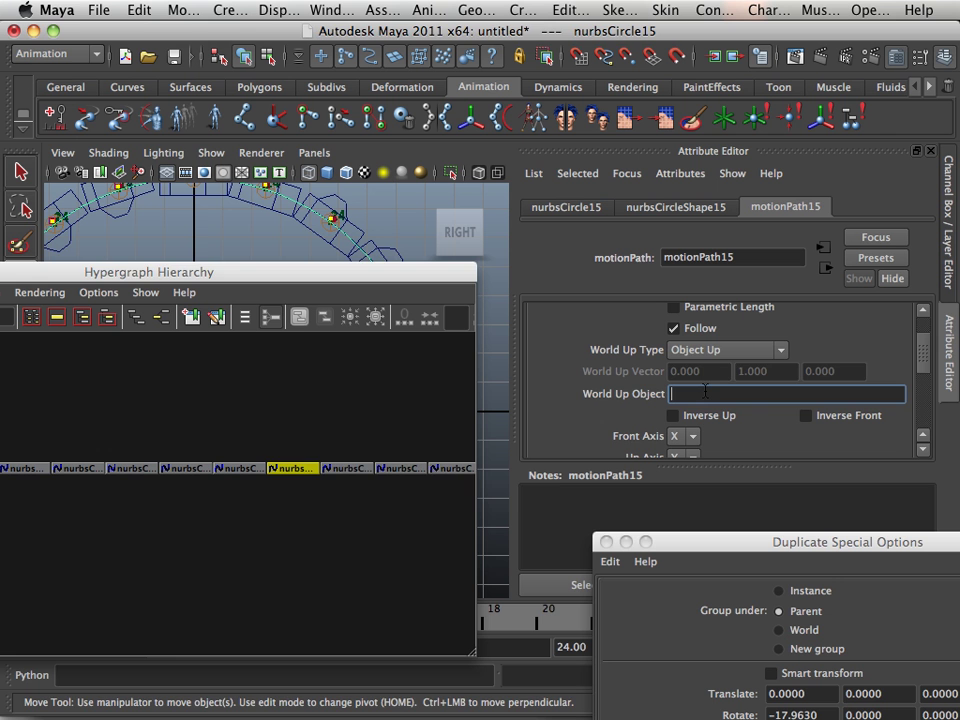
type("locator1")
left_click(350, 467)
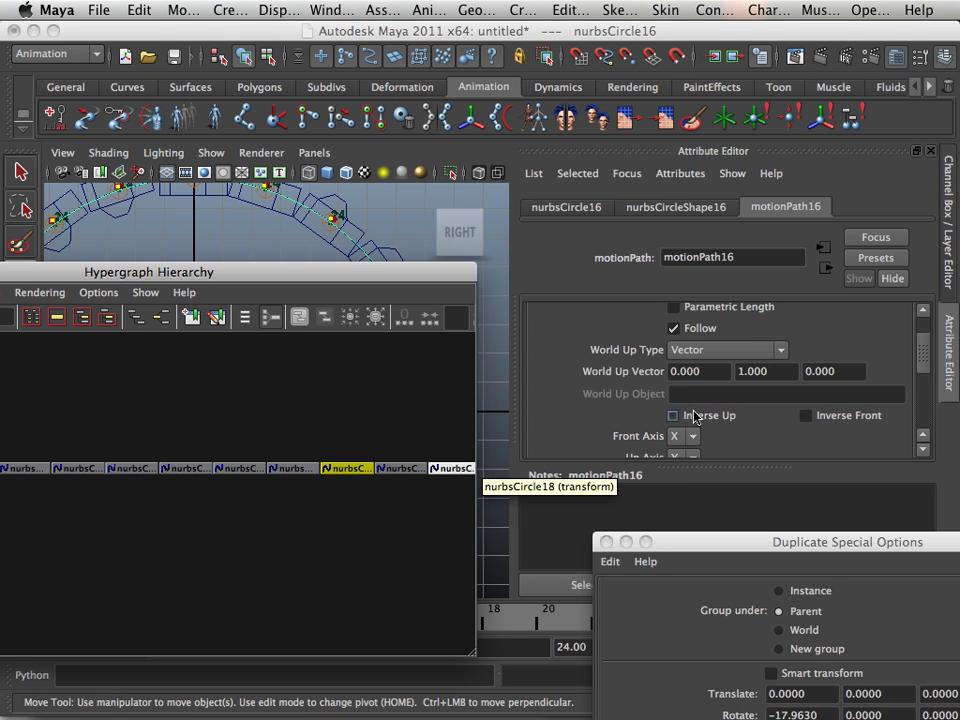
left_click(737, 352)
left_click(720, 382)
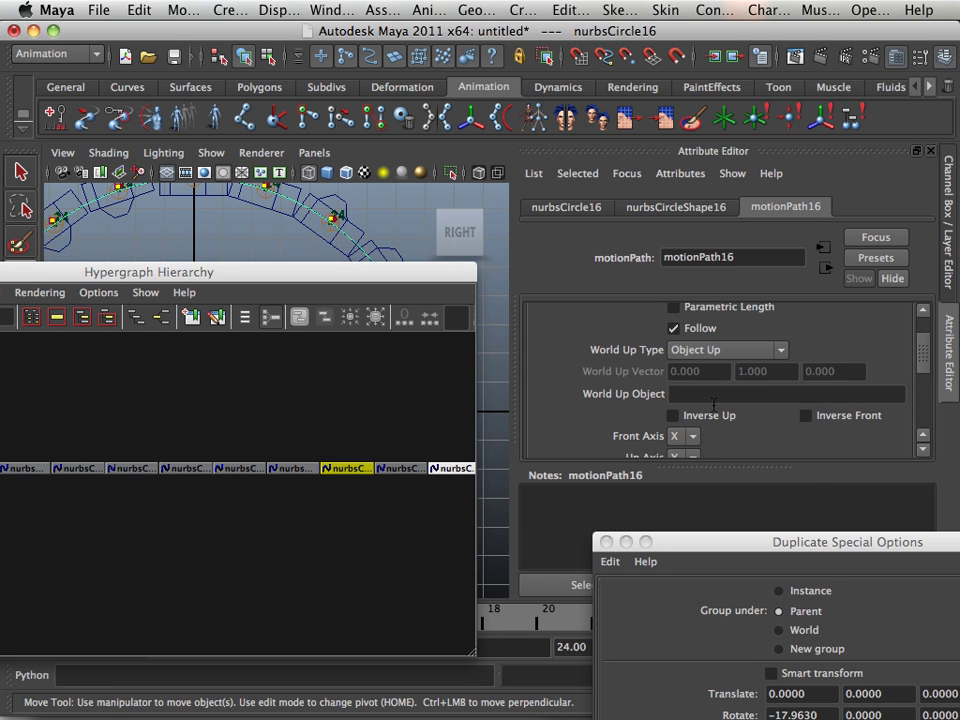
left_click(712, 395)
Set motionPath17 and motionPath18 to Object Up with locator1 as World Up Object
left_click(400, 468)
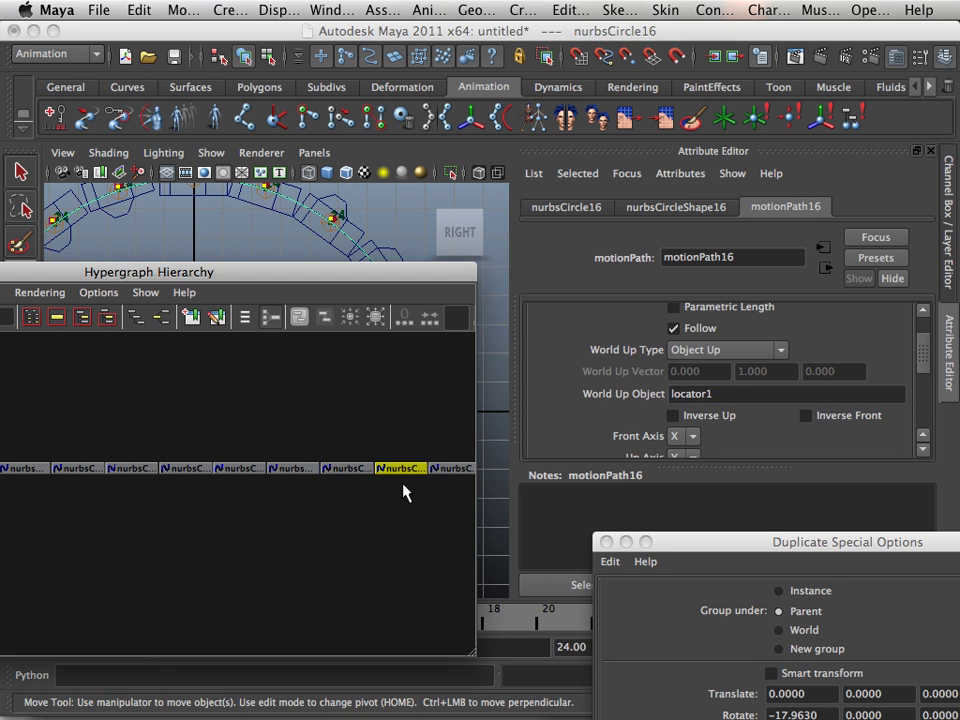
left_click(706, 352)
left_click(695, 381)
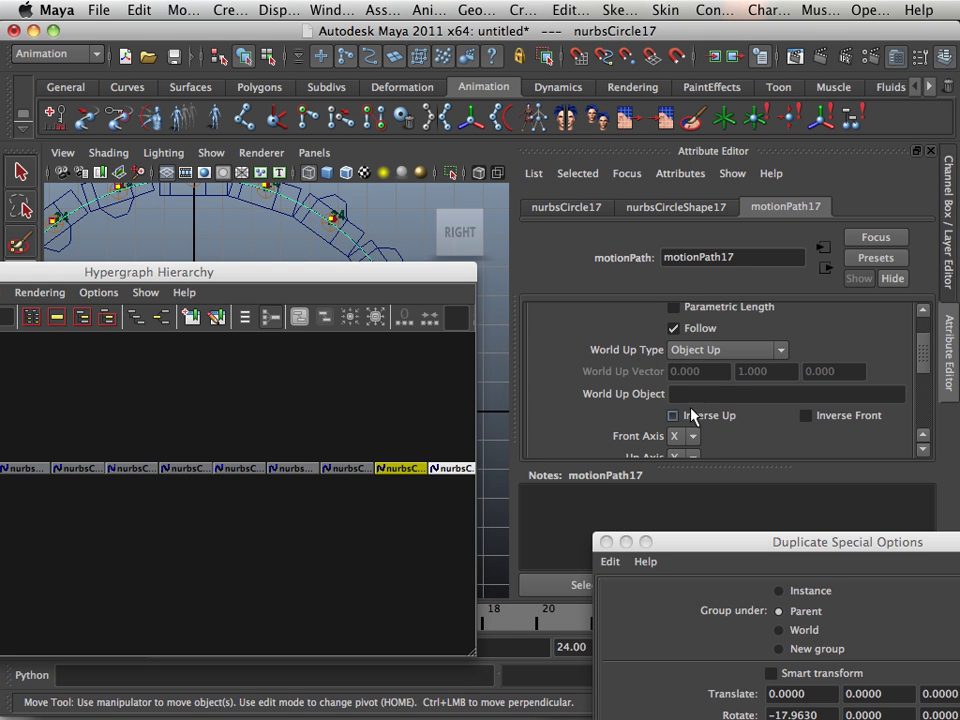
left_click(700, 394)
type("locator1")
middle_click_drag(357, 443, 268, 437, "alt")
left_click(268, 464)
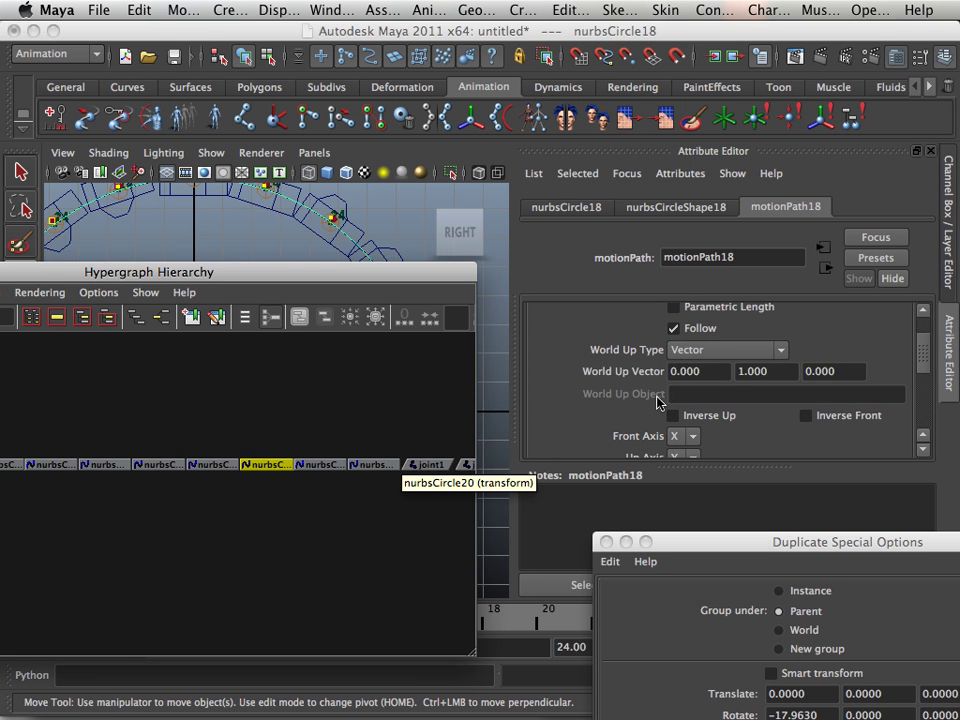
left_click(722, 350)
left_click(697, 381)
left_click(699, 394)
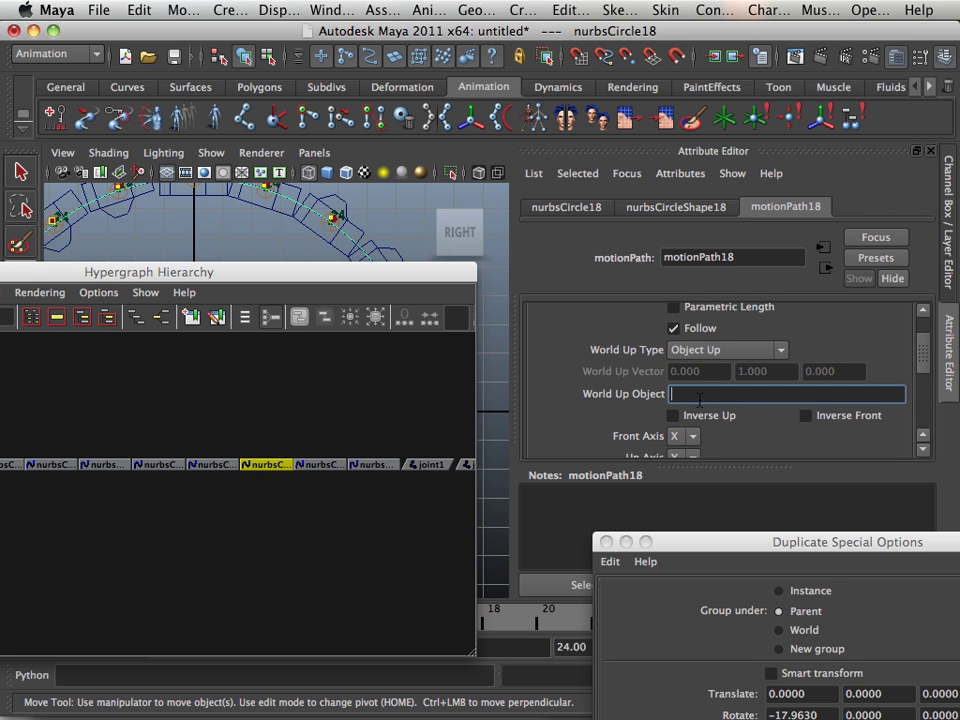
Give motionPath19 and motionPath20 Object Up orientation using locator1, then clear the selection
left_click(334, 463)
left_click(764, 352)
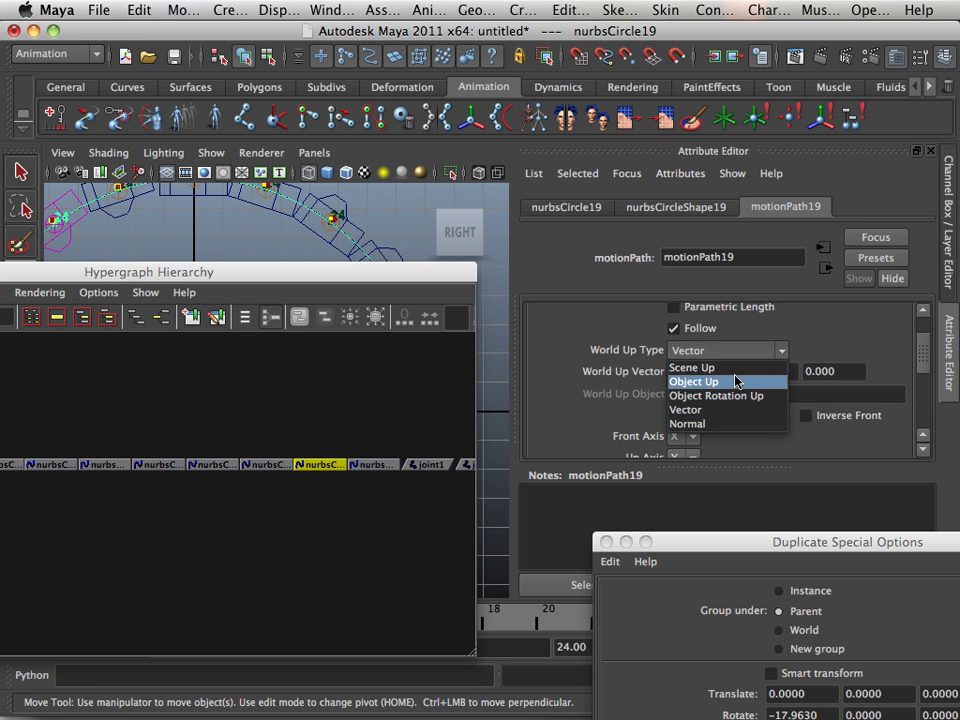
left_click(697, 381)
left_click(687, 394)
type("locator1")
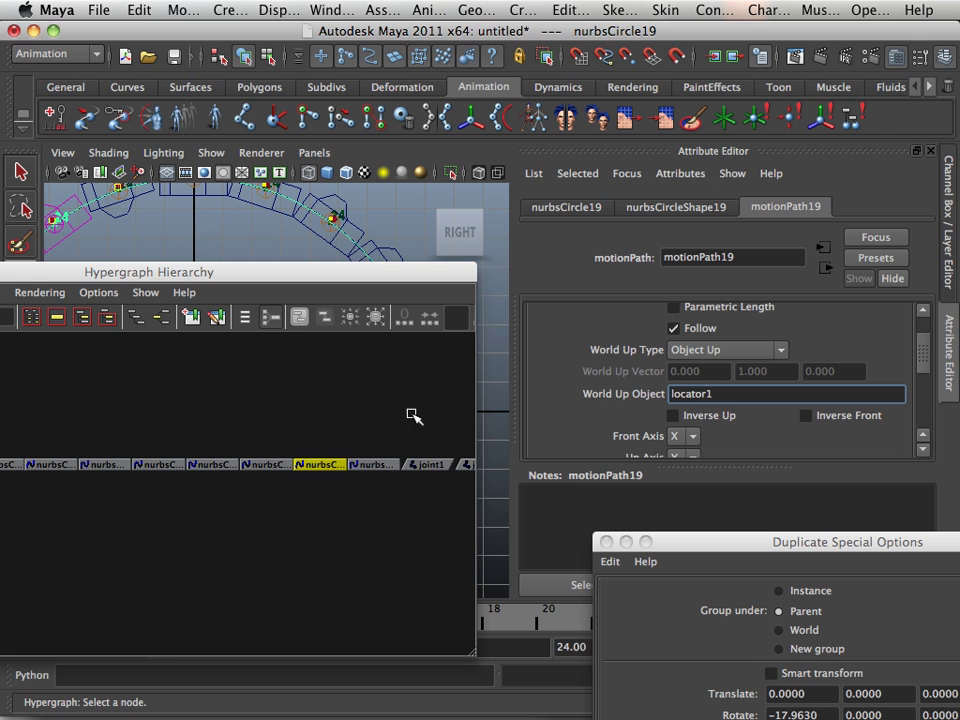
left_click(370, 464)
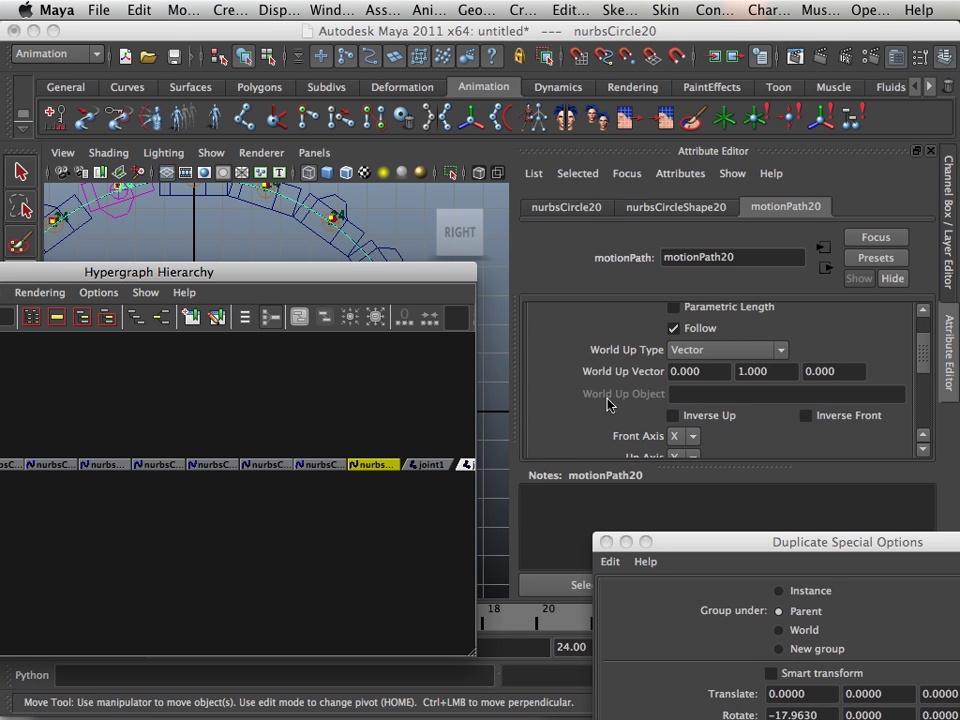
left_click(725, 350)
left_click(690, 386)
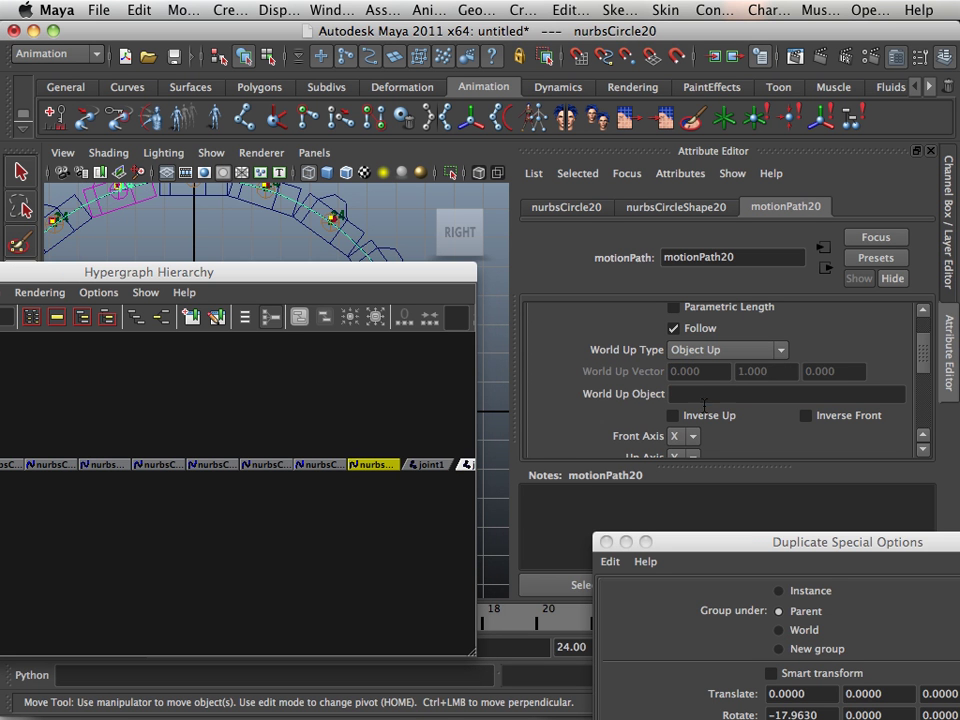
left_click(706, 394)
type("locator1")
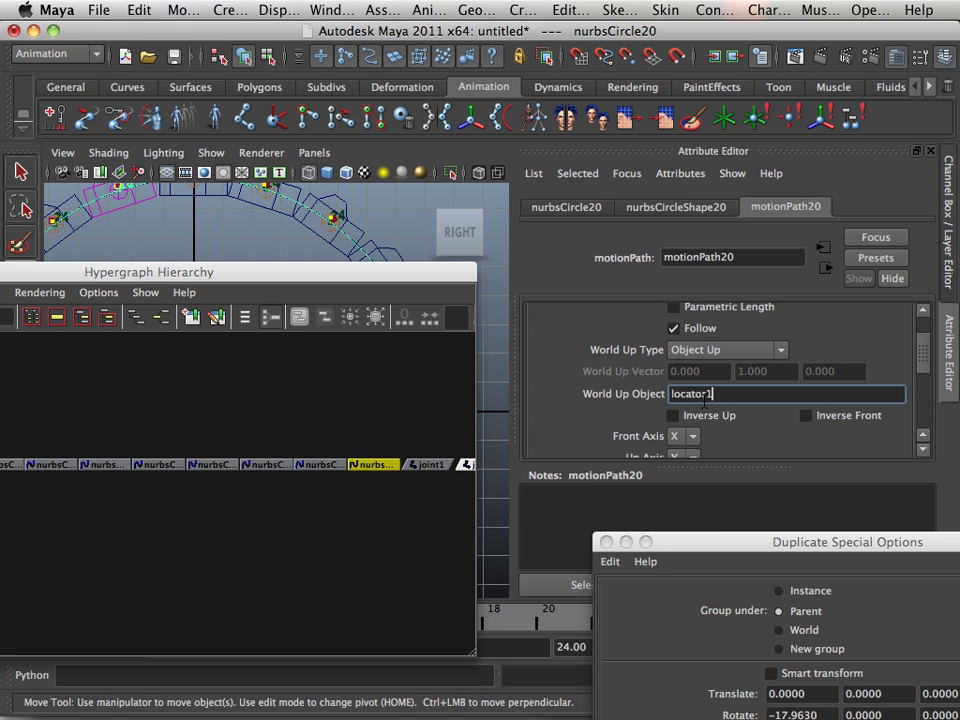
left_click(414, 402)
Move the Hypergraph and duplicate options windows aside and frame the tread ring in the view
left_click_drag(332, 272, 504, 470)
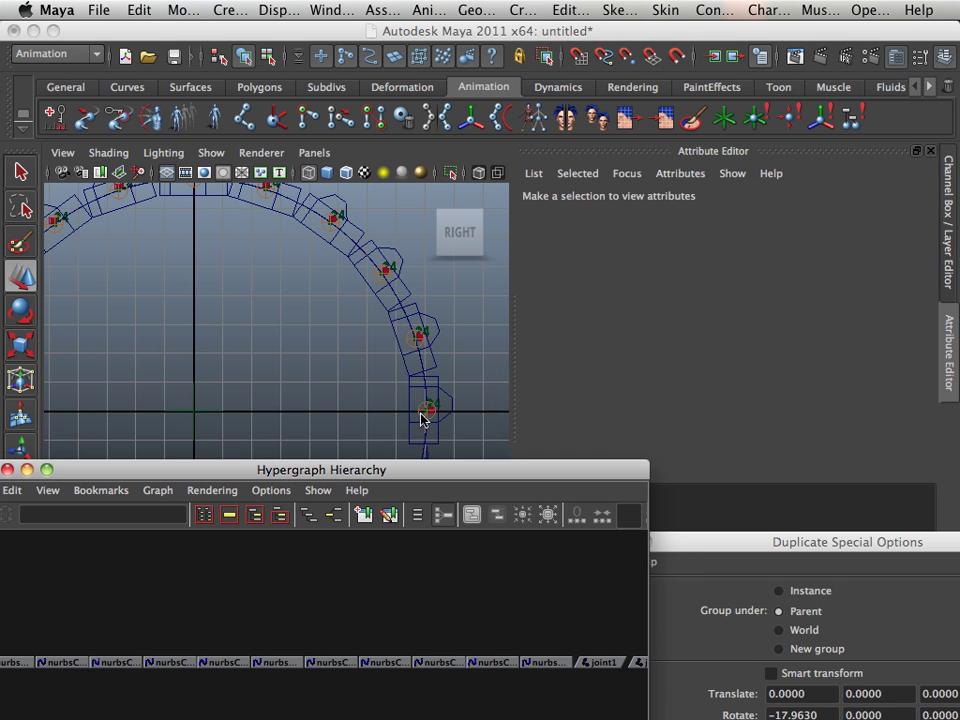
scroll(421, 418, "down", 6)
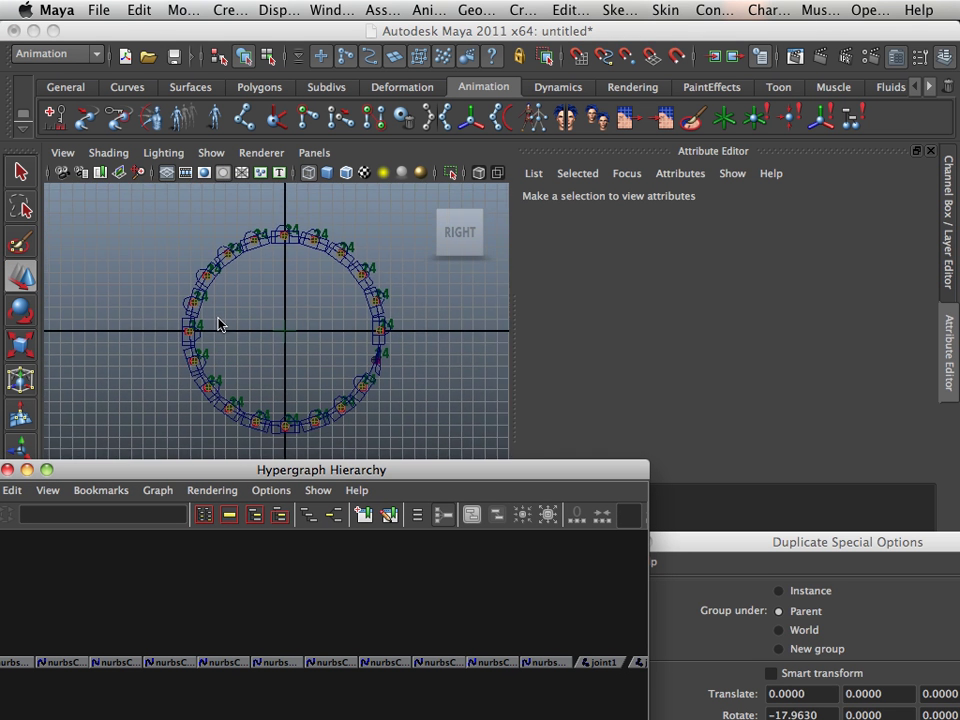
scroll(369, 379, "up", 4)
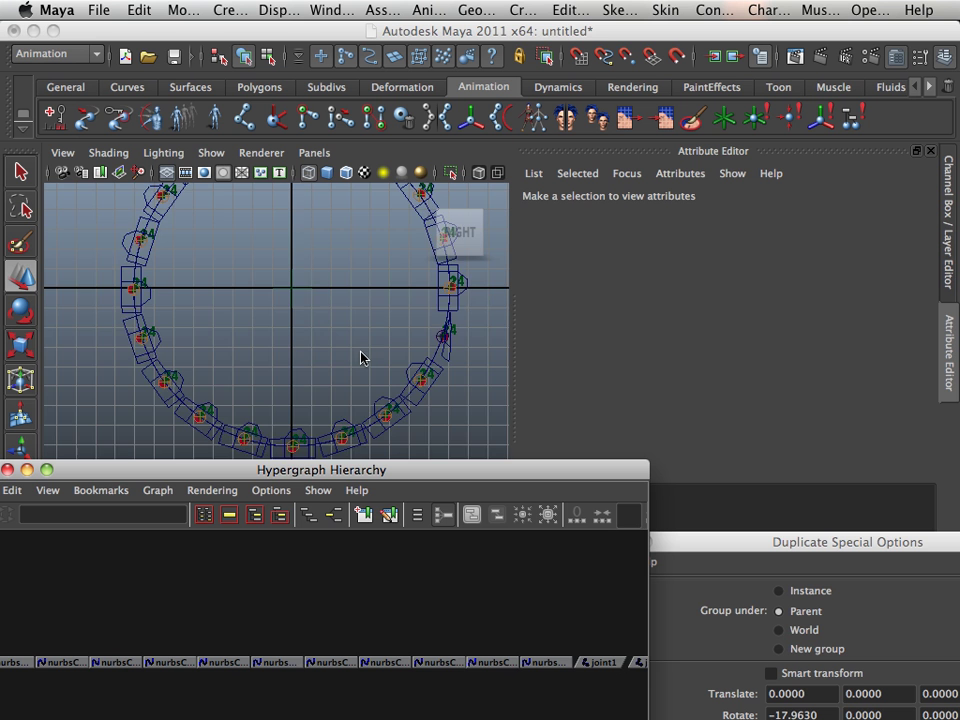
middle_click_drag(362, 358, 328, 422, "alt")
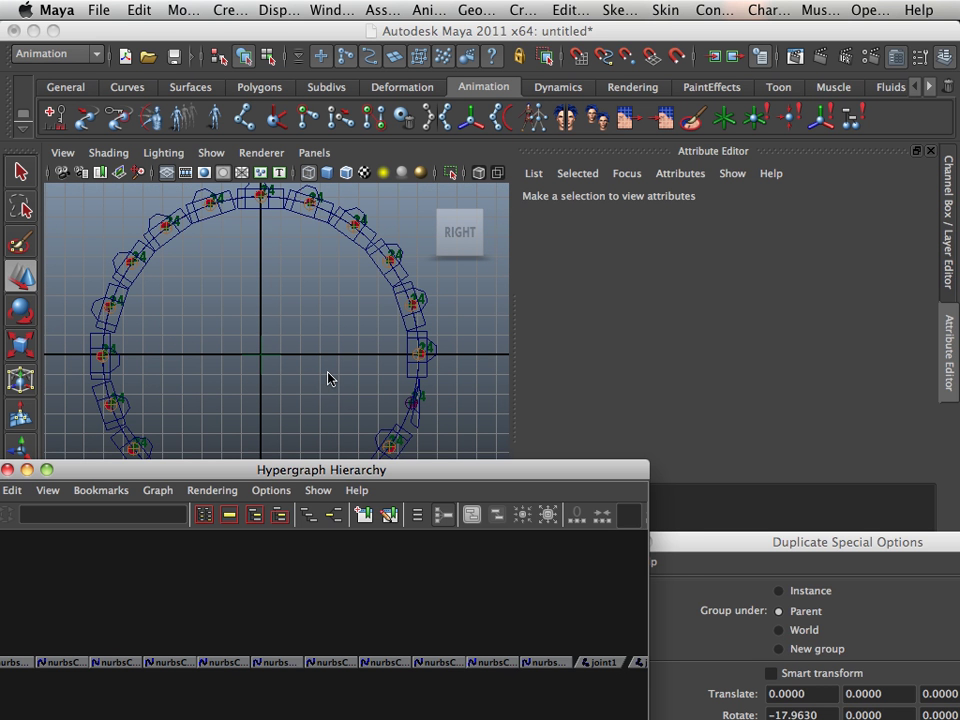
left_click_drag(358, 469, 405, 656)
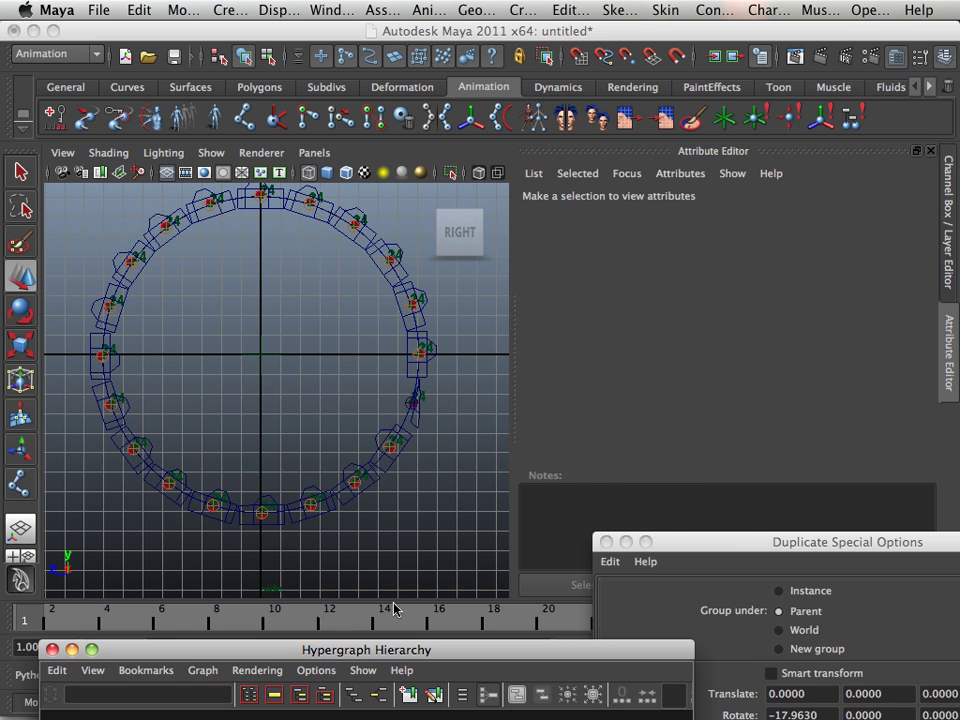
scroll(350, 443, "up", 2)
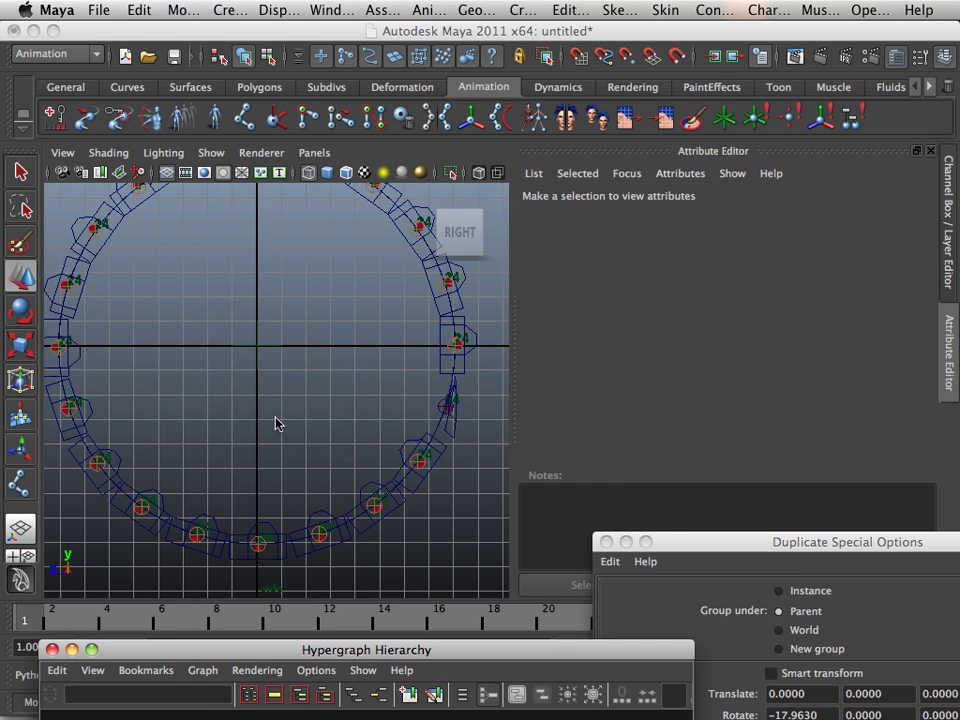
scroll(311, 420, "down", 4)
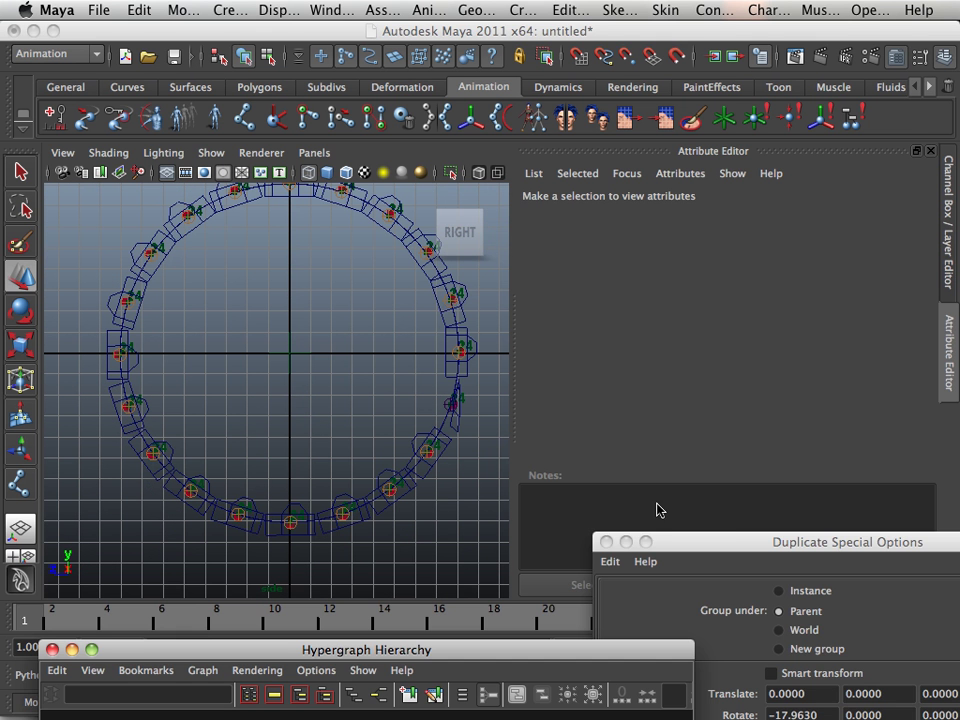
left_click_drag(716, 543, 577, 707)
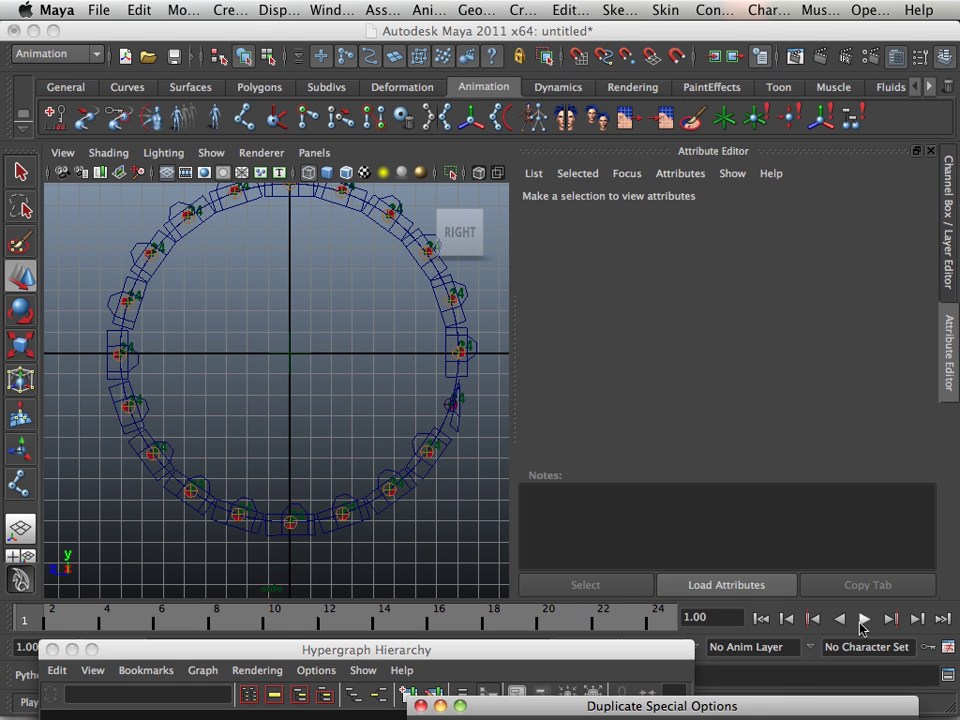
Play the animation, stop it, and return the time slider to frame 1
left_click(860, 619)
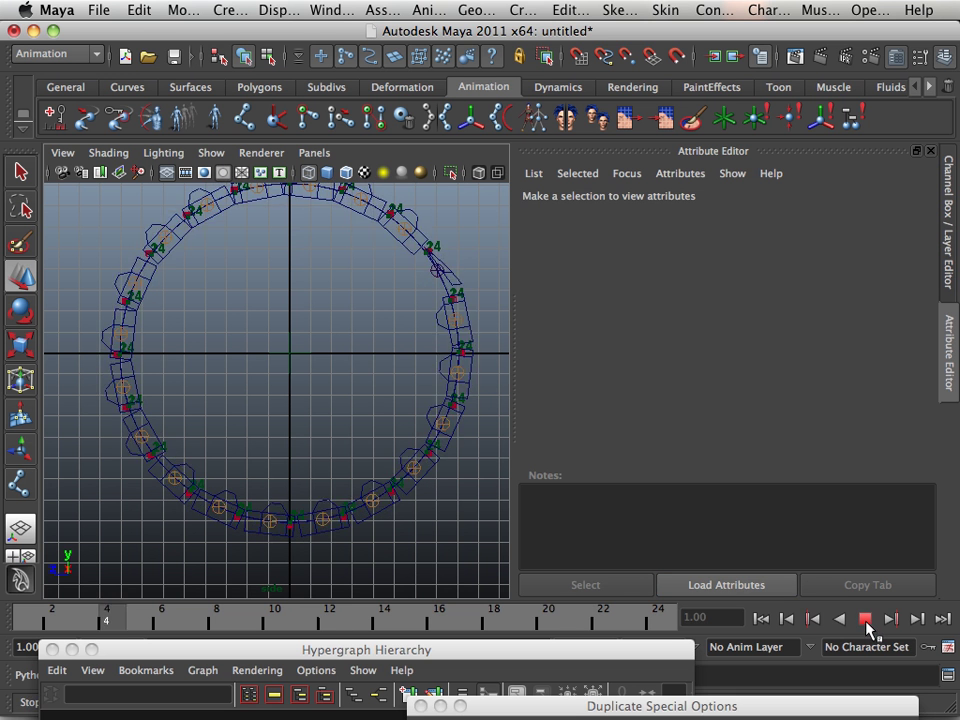
left_click(865, 619)
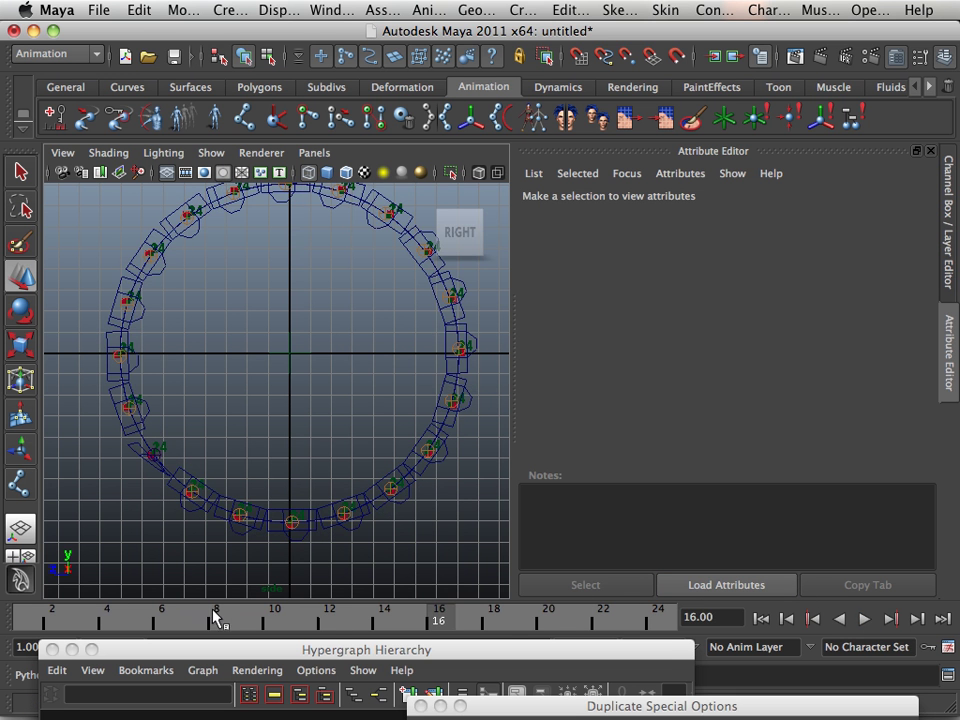
left_click_drag(214, 621, 22, 619)
Zoom in and pan along the tread chain to inspect the pieces
middle_click_drag(206, 438, 176, 442, "alt")
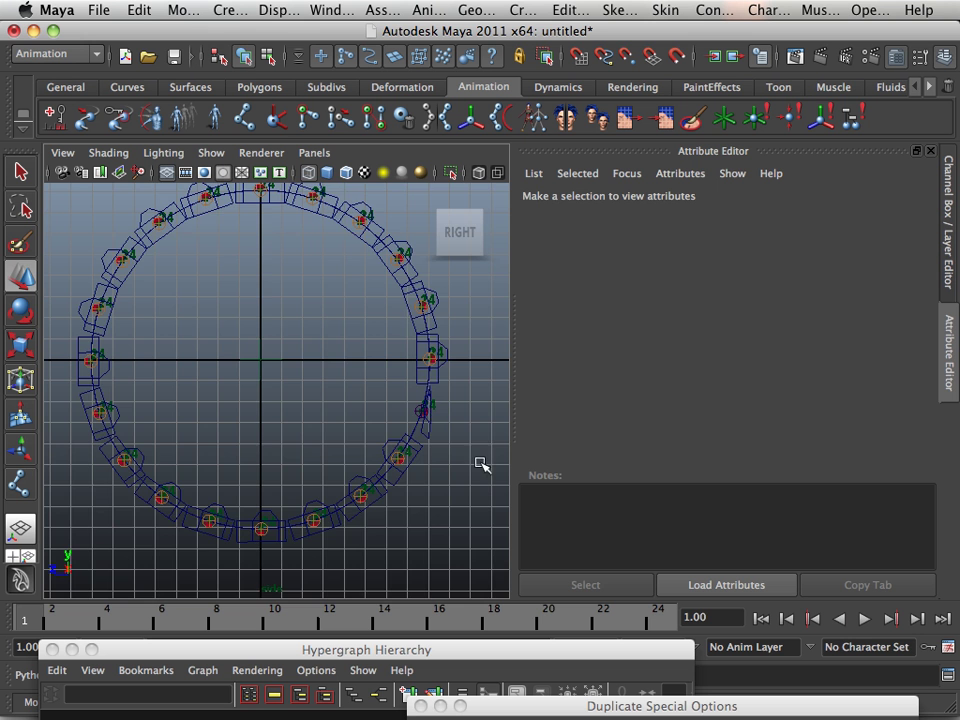
right_click_drag(480, 465, 456, 454, "alt")
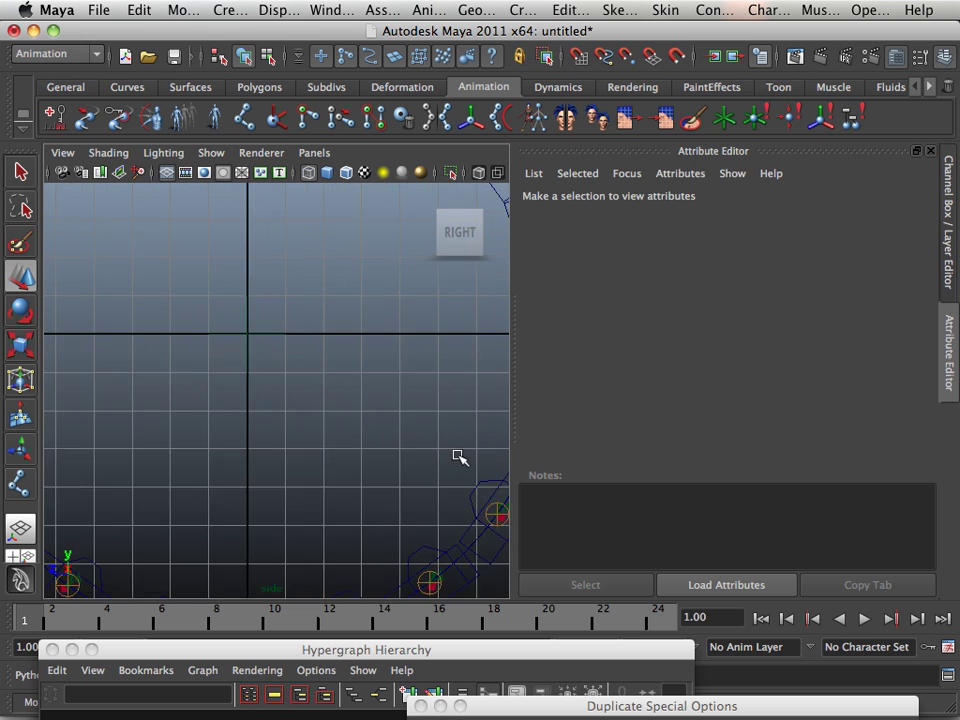
middle_click_drag(456, 454, 260, 398, "alt")
left_click(352, 410)
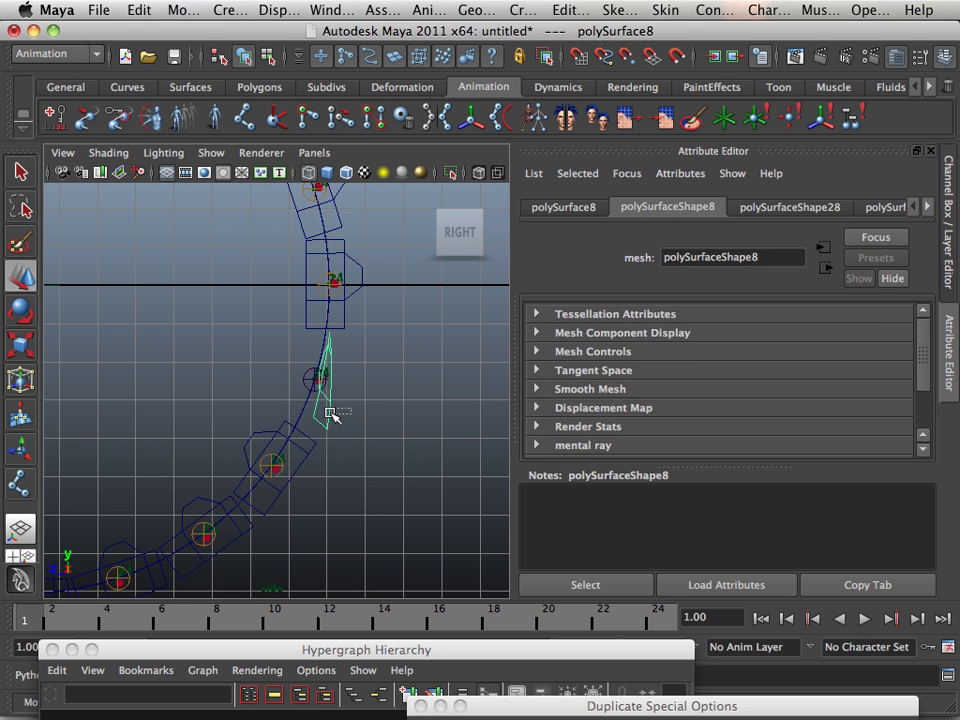
left_click(484, 420)
left_click_drag(365, 400, 331, 408)
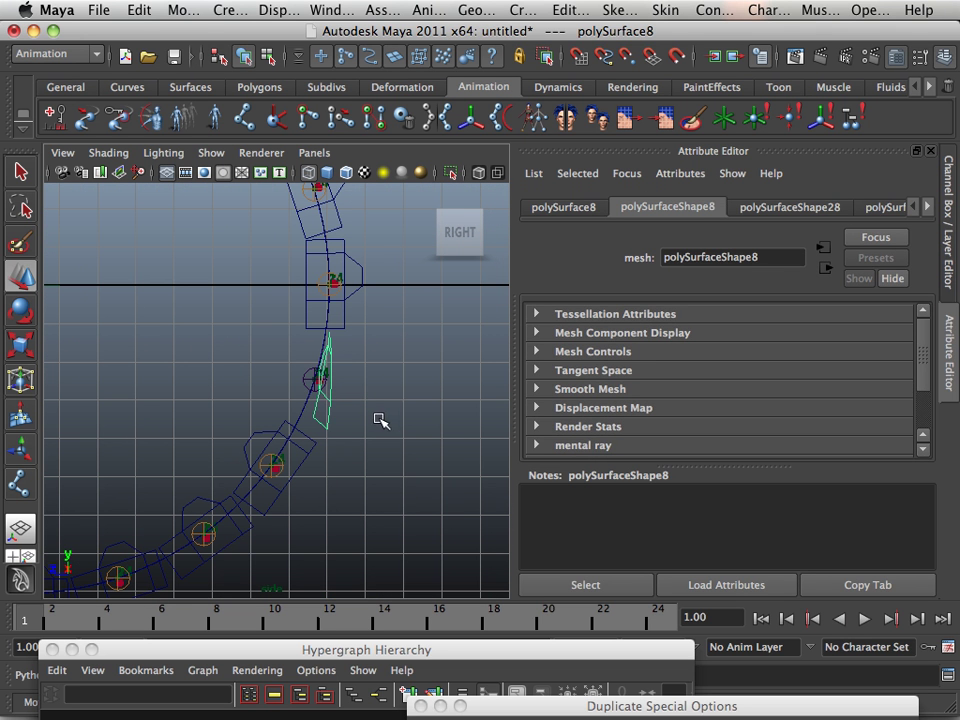
left_click(928, 207)
left_click(928, 207)
left_click(928, 207)
left_click(928, 207)
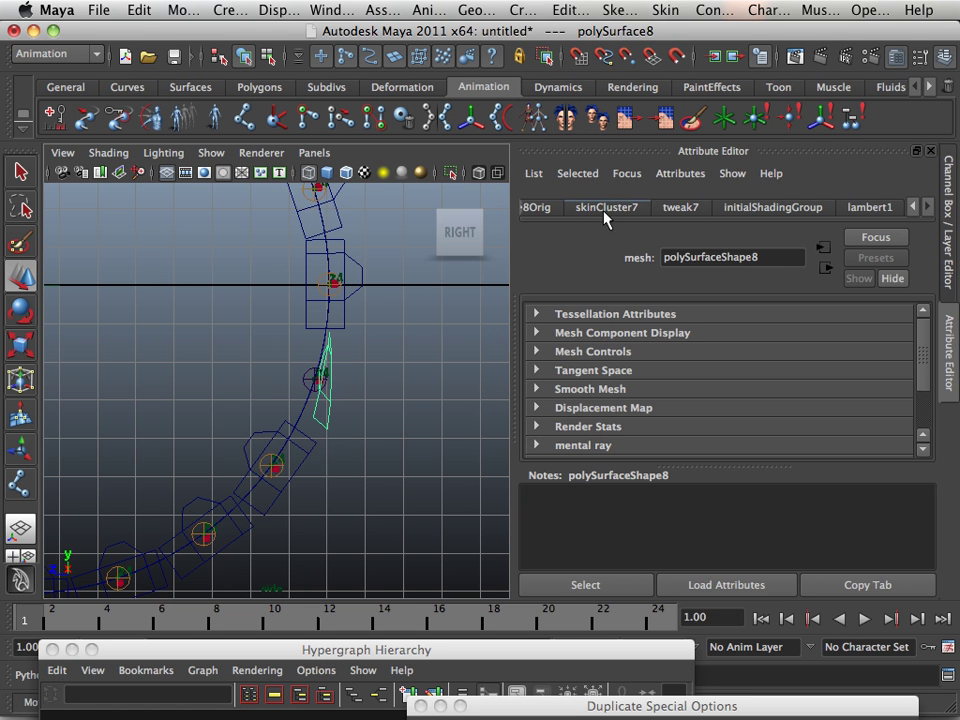
left_click(912, 207)
left_click(912, 207)
left_click(912, 207)
left_click(912, 207)
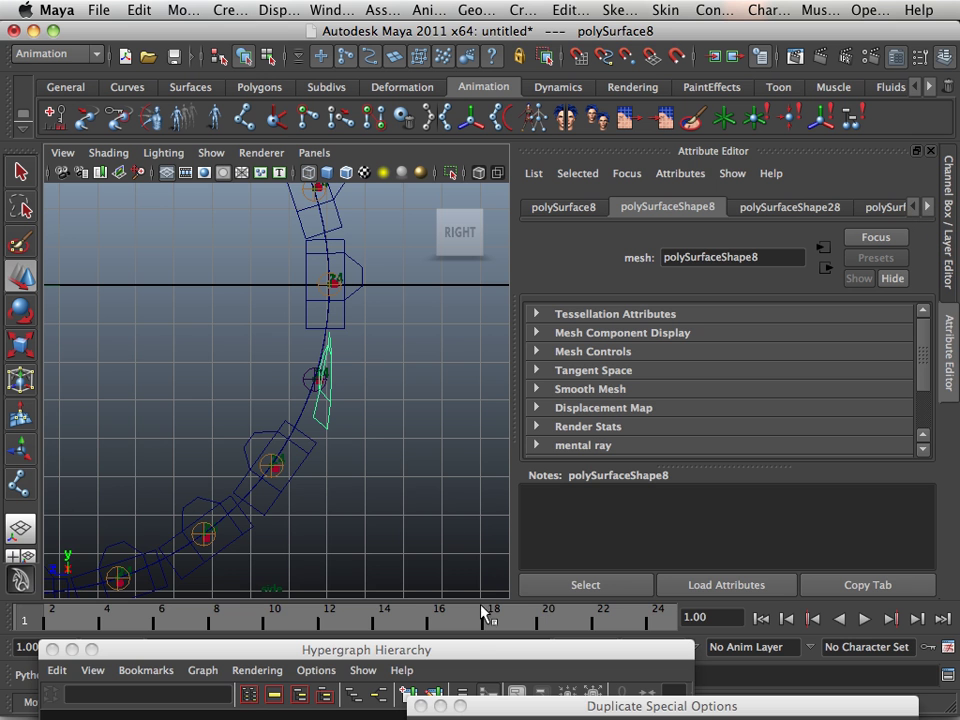
Select nurbsCircle8 in the Hypergraph and show its motion path settings
left_click_drag(457, 643, 489, 189)
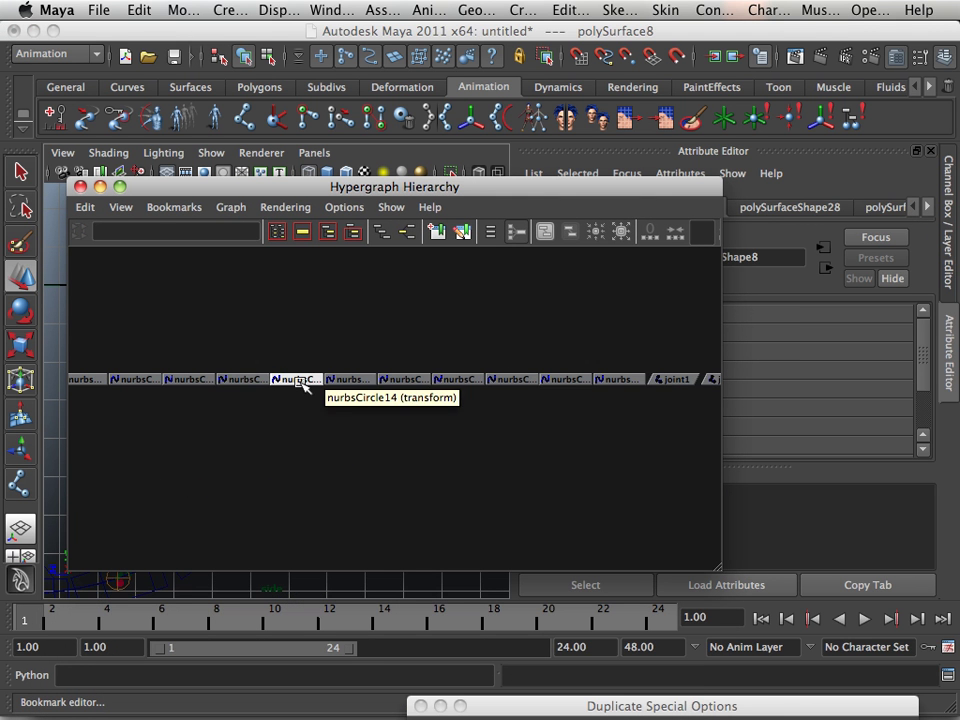
middle_click_drag(236, 471, 390, 432, "alt")
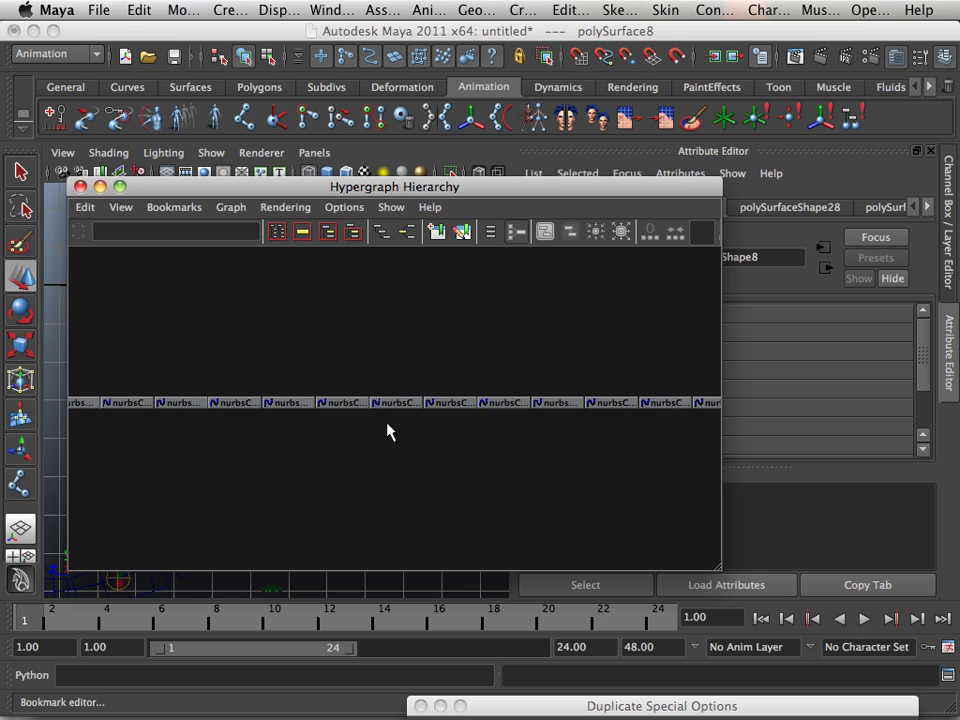
left_click(198, 402)
left_click_drag(455, 182, 493, 562)
left_click(756, 208)
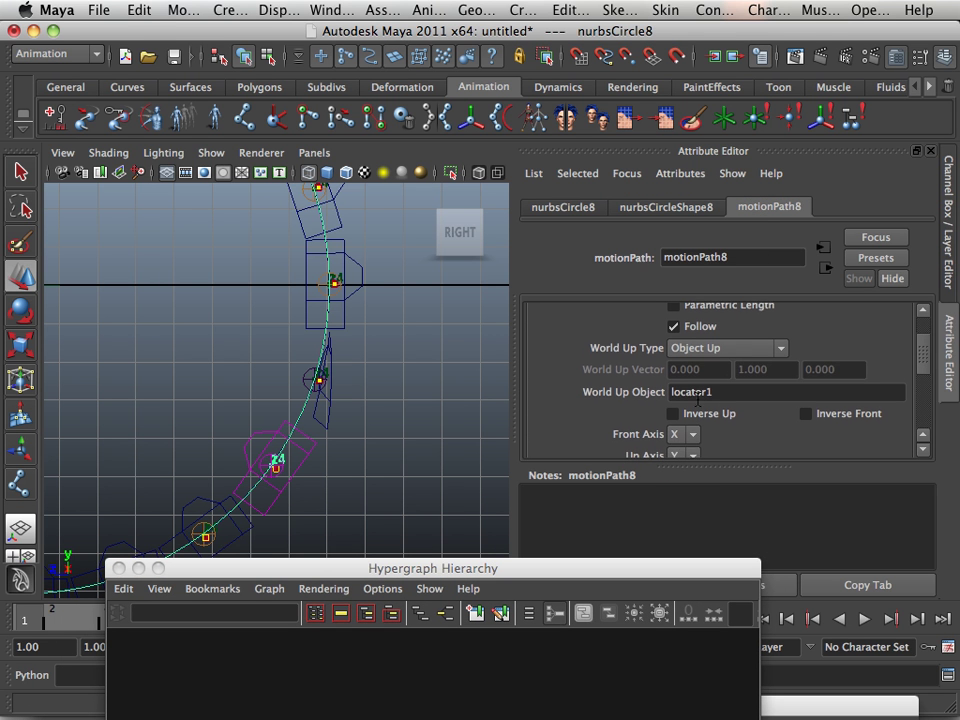
scroll(699, 402, "down", 1)
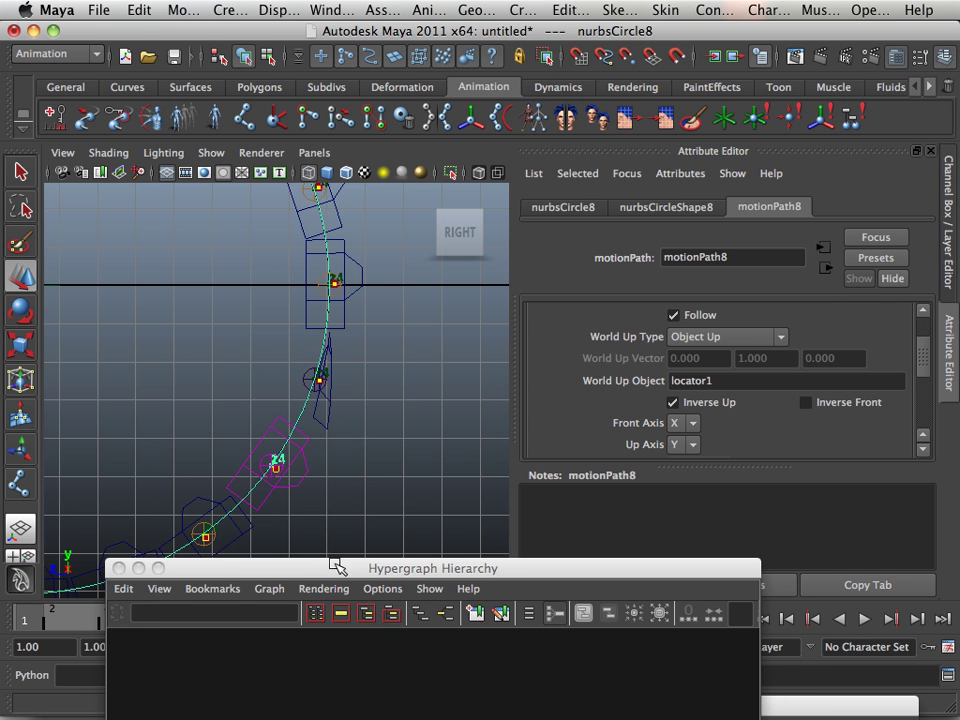
Select nurbsCircle7 and turn on Inverse Up for motionPath7 with World Up Object locator1
left_click_drag(337, 567, 296, 273)
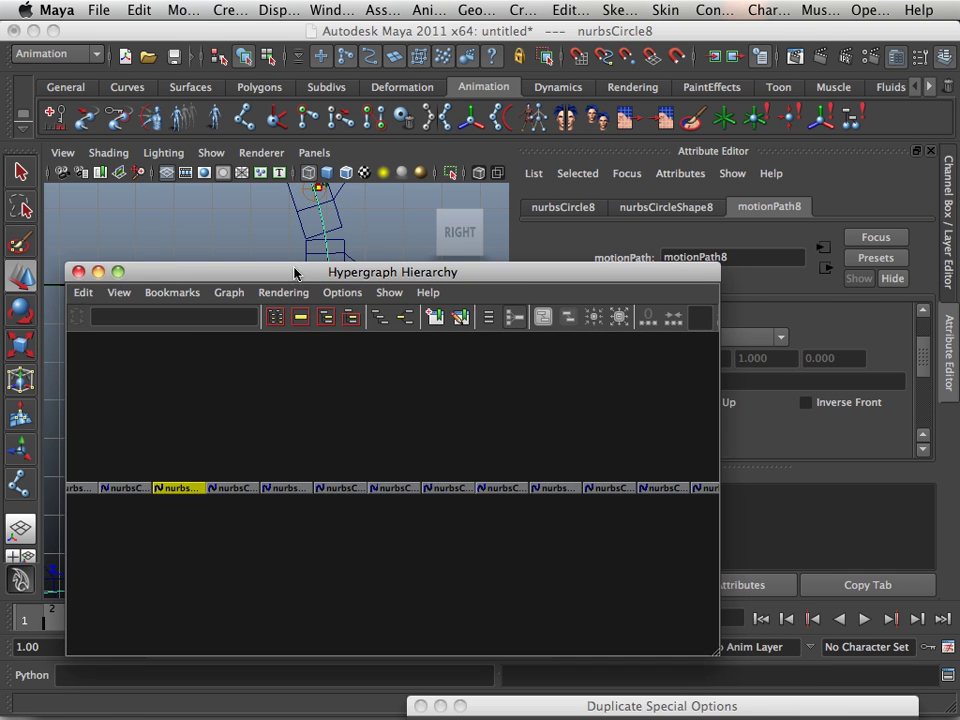
left_click(123, 487)
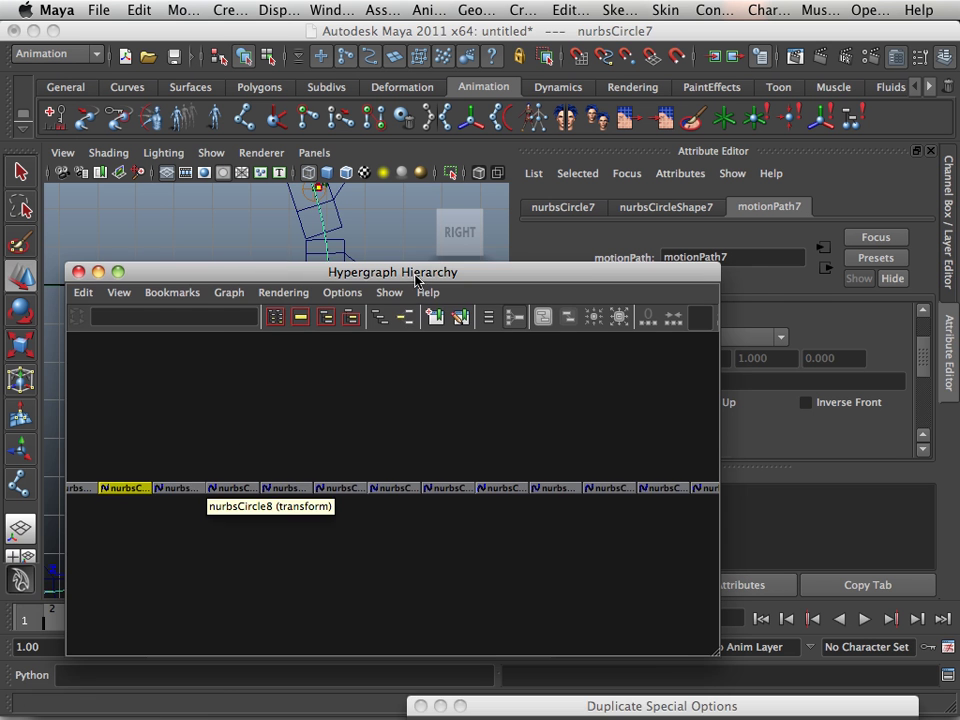
left_click_drag(415, 280, 379, 542)
left_click(674, 402)
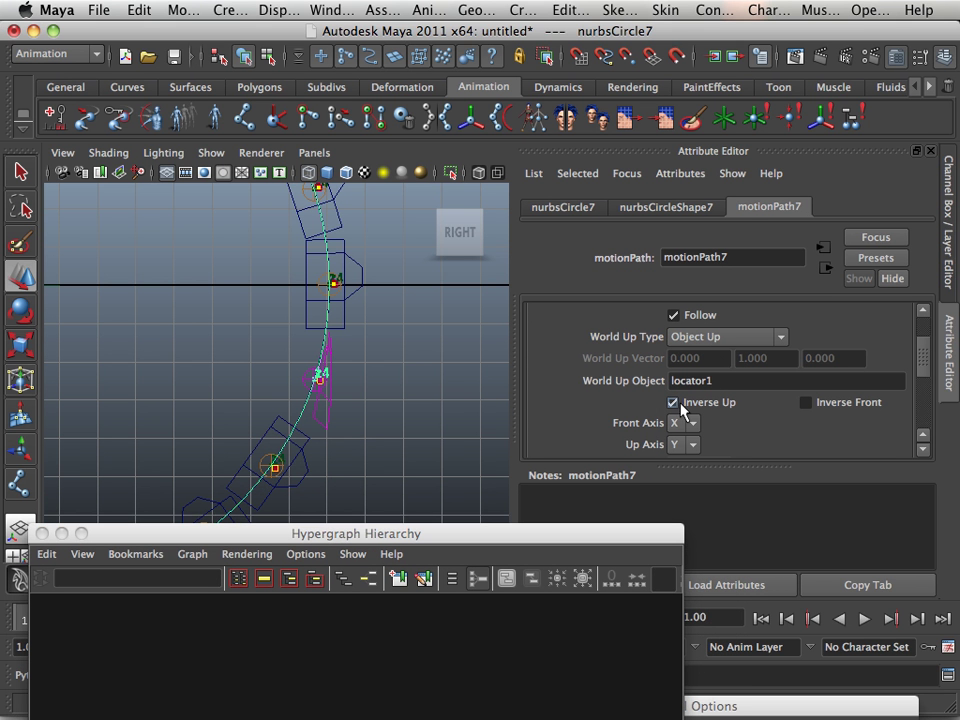
Zoom out to the whole path circle, play and stop the animation, then scrub the timeline
right_click_drag(409, 432, 240, 422, "alt")
middle_click_drag(240, 422, 358, 358, "alt")
double_click(357, 538)
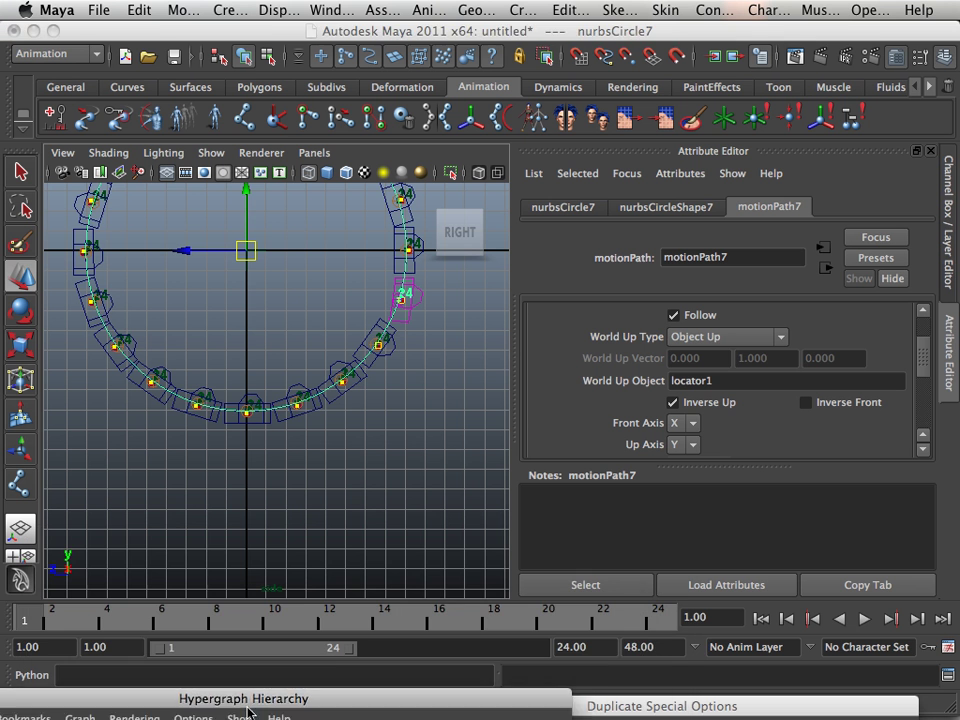
left_click(864, 619)
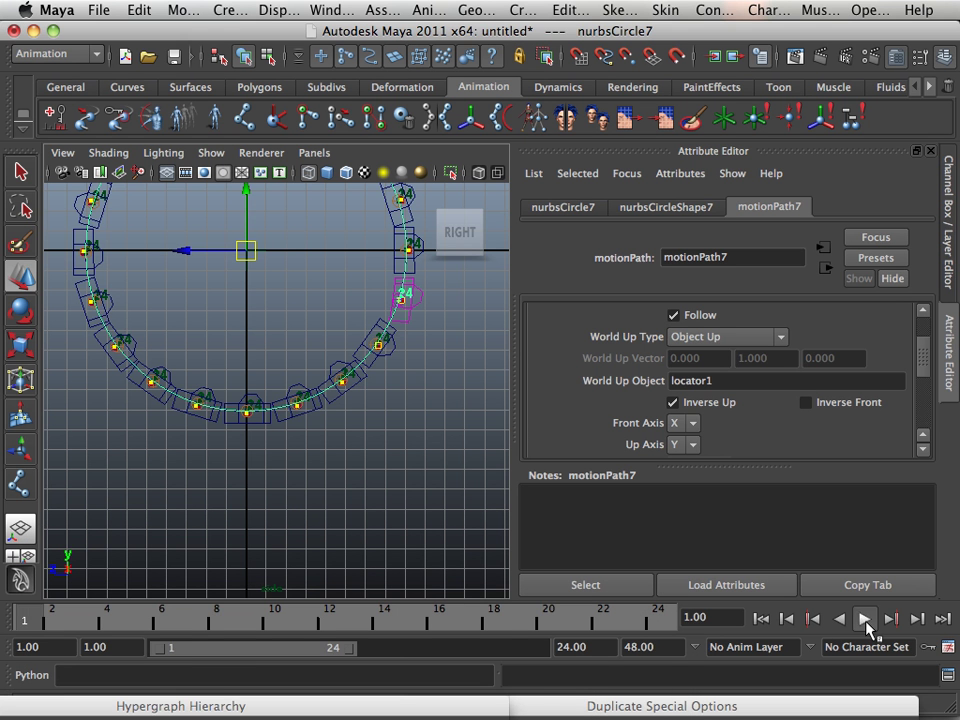
left_click(864, 619)
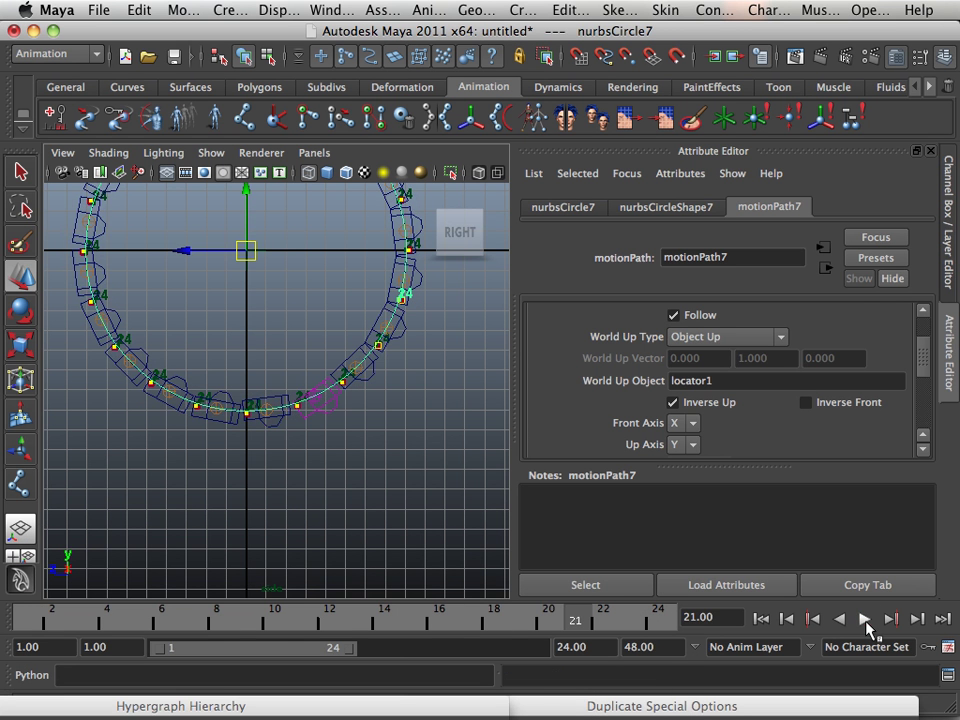
key("alt+v")
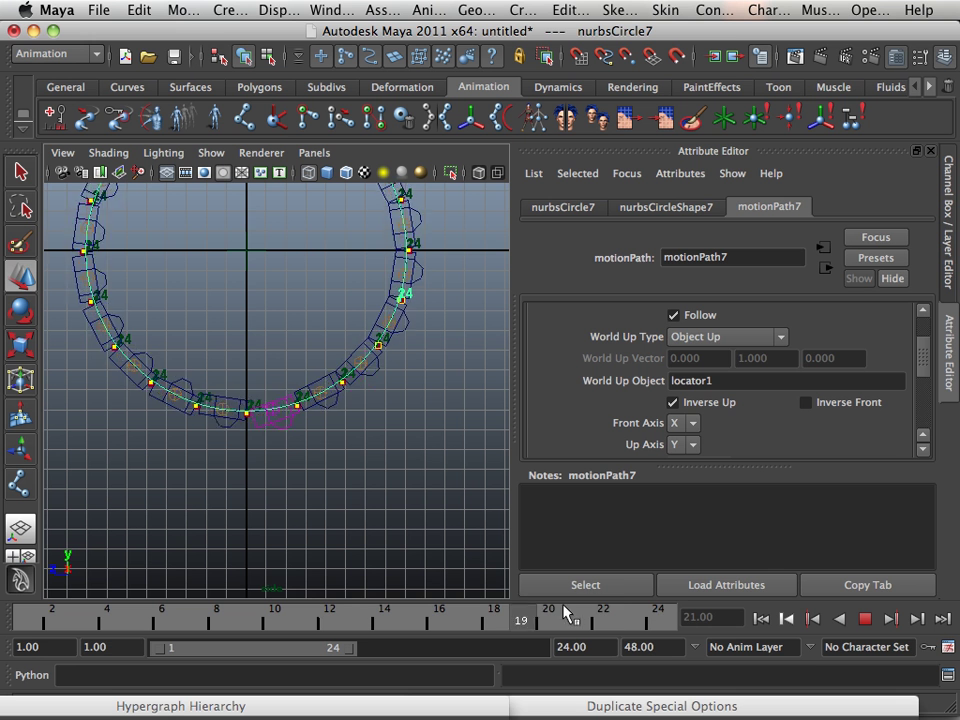
mouse_move(682, 602)
left_mouse_down()
mouse_move(574, 621)
mouse_move(461, 621)
mouse_move(371, 588)
left_mouse_up()
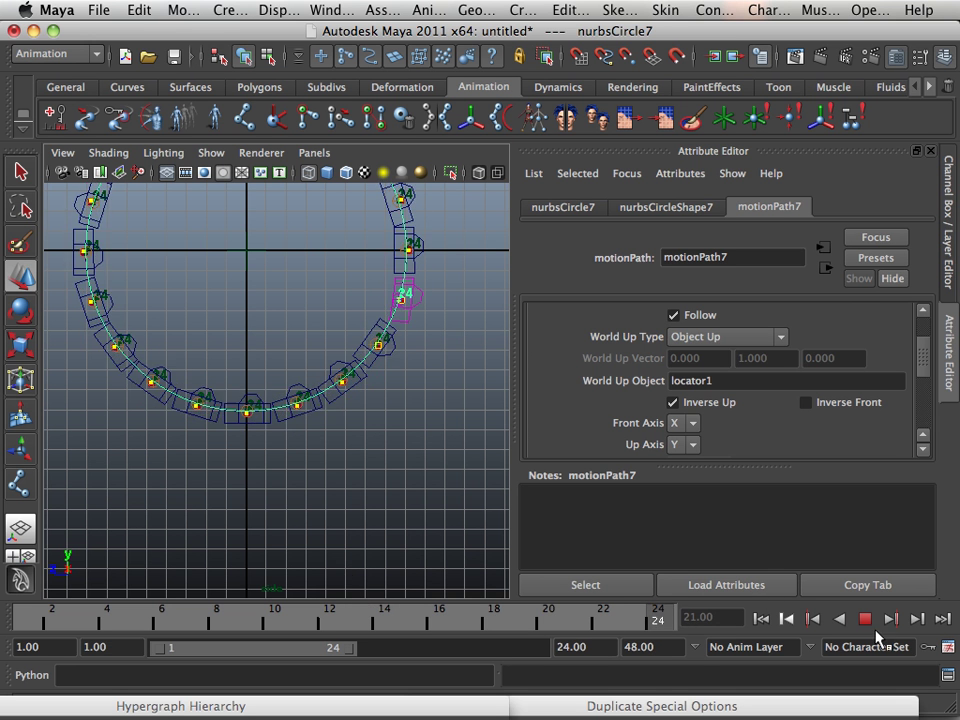
scroll(456, 491, "up", 8)
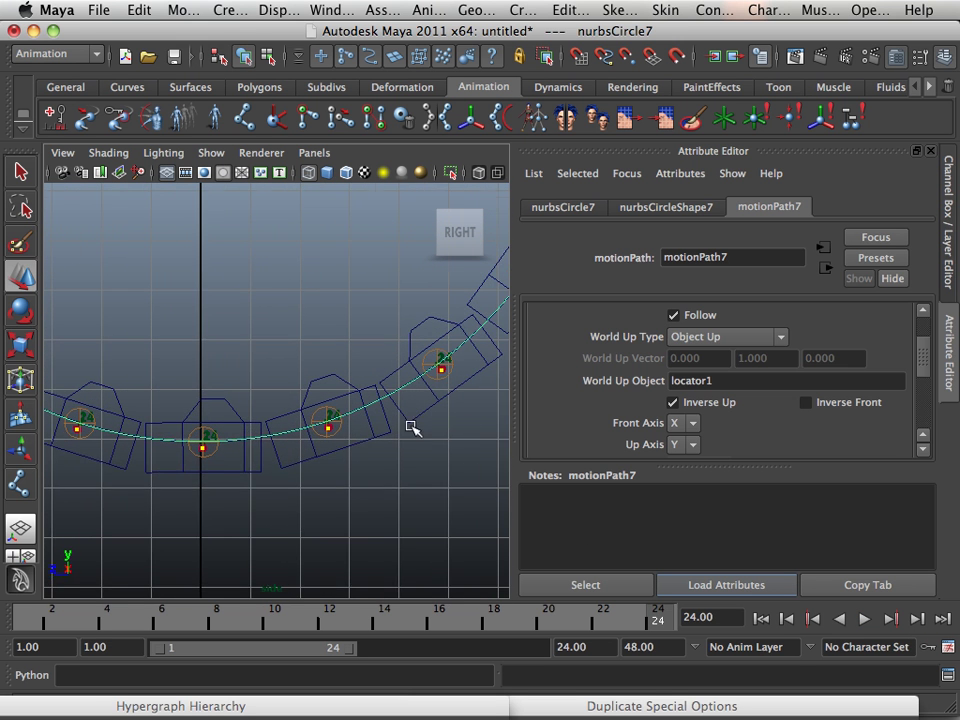
Select a tread piece, flip through its Attribute Editor tabs, and restore the Hypergraph Hierarchy
left_click(446, 377)
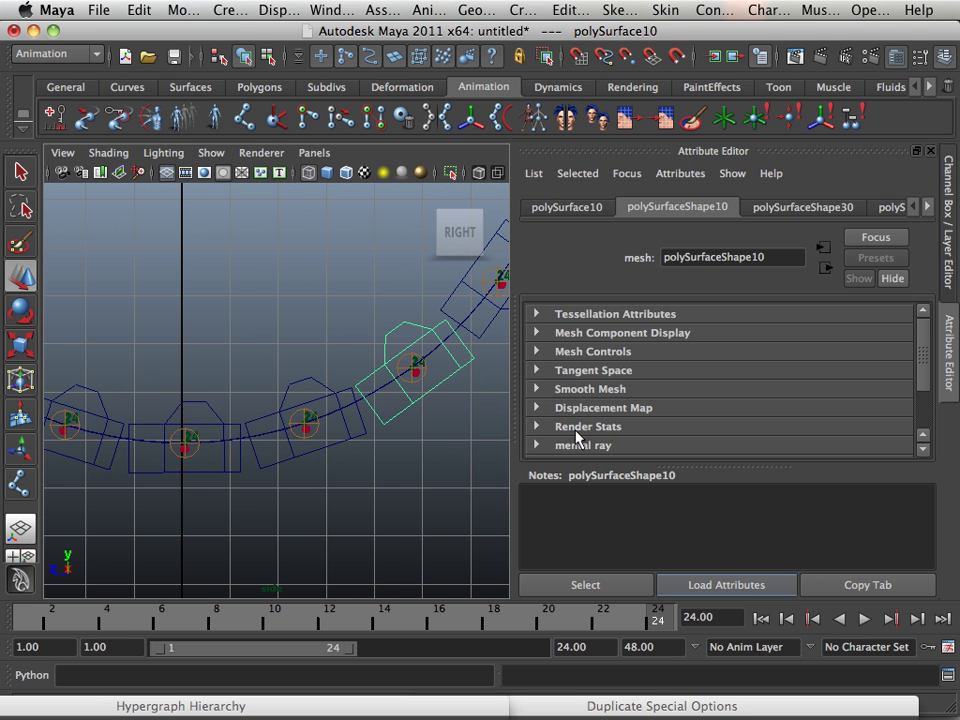
left_click(926, 208)
left_click(926, 208)
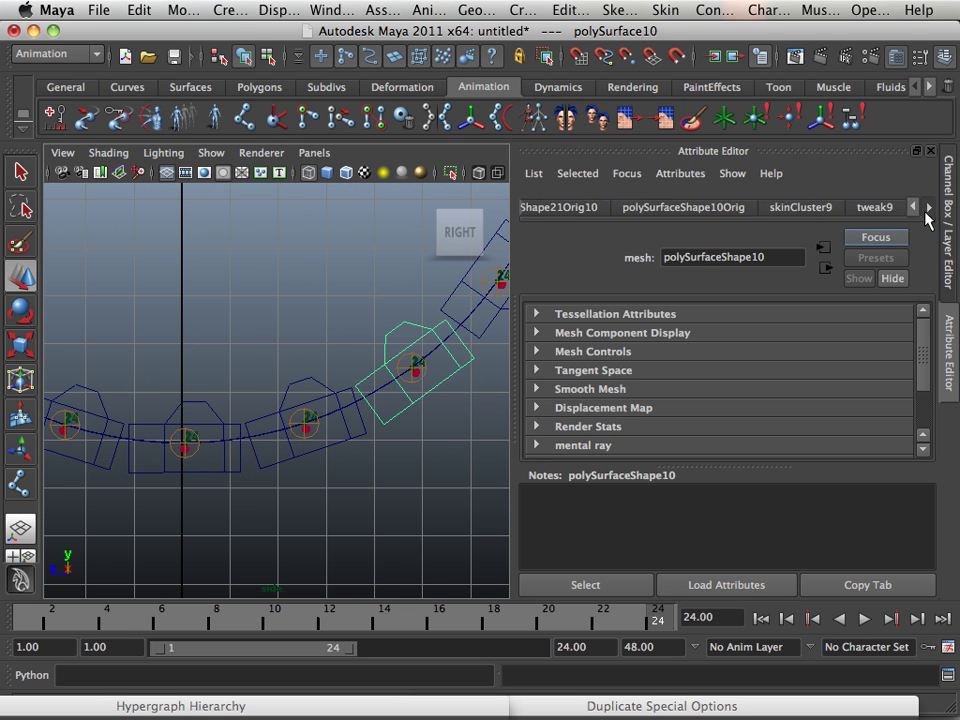
left_click(926, 208)
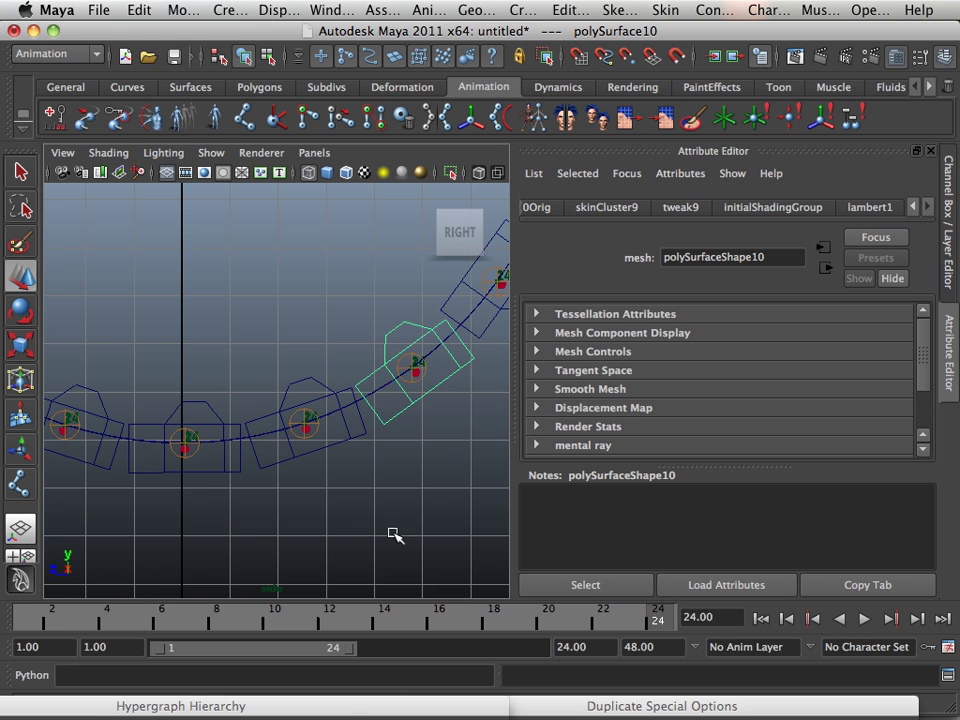
left_click(350, 703)
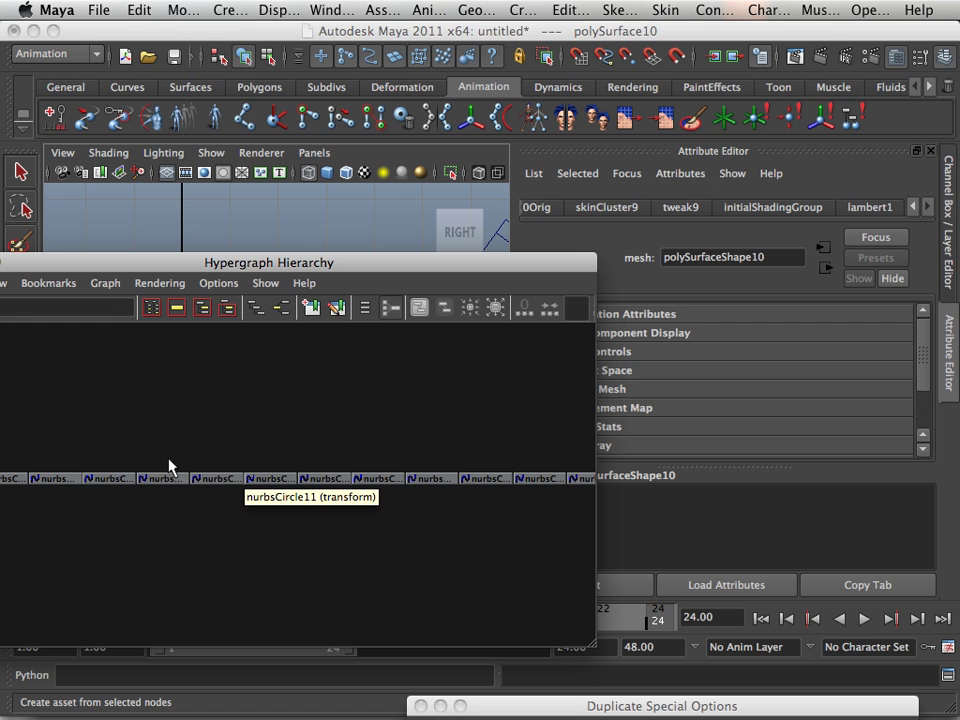
Review the motion path settings of nurbsCircle8 through nurbsCircle11 in the Hypergraph
left_click(113, 476)
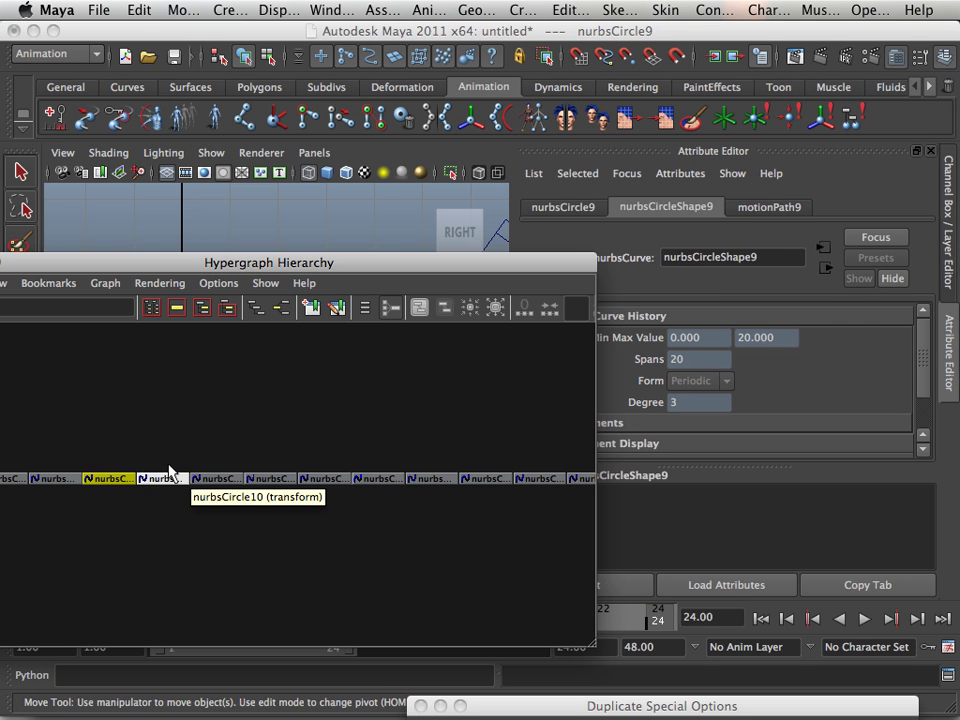
left_click(771, 207)
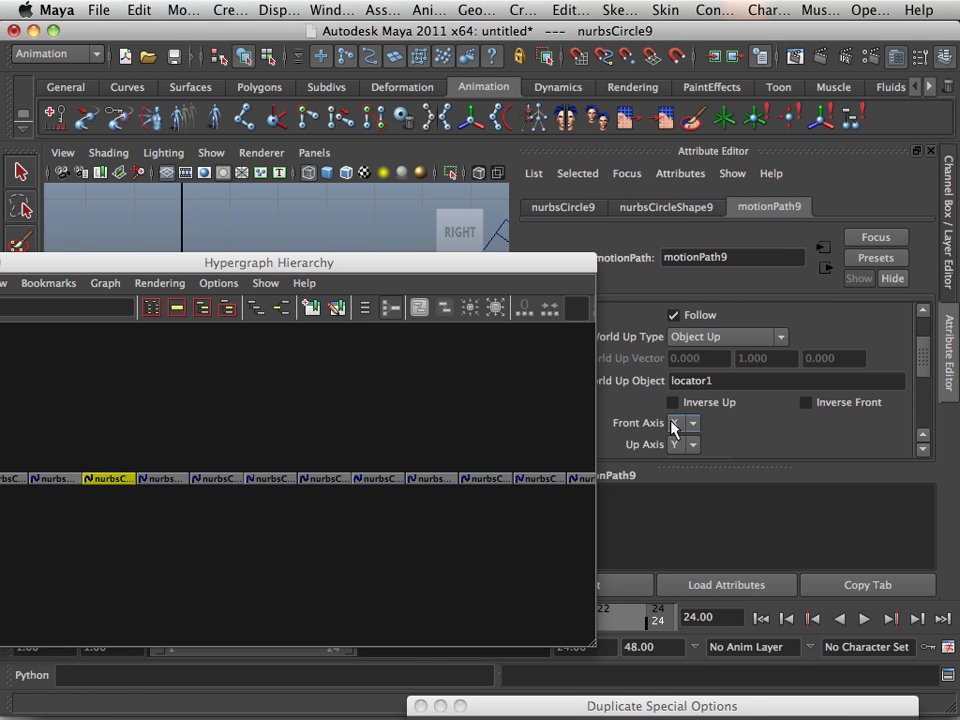
middle_click_drag(142, 457, 216, 452, "alt")
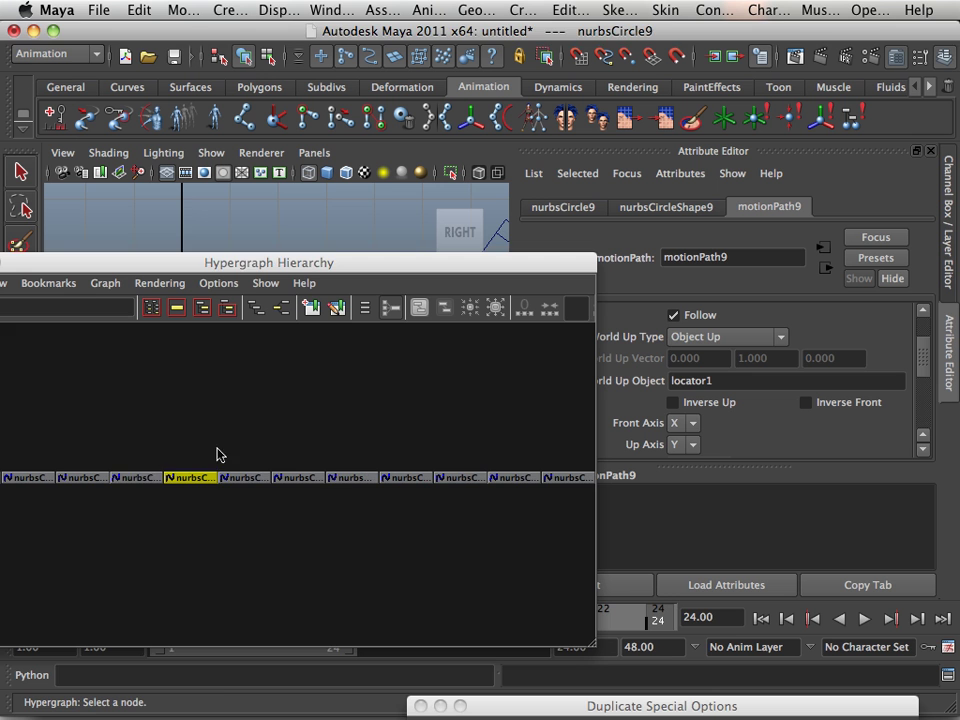
left_click(137, 478)
left_click(186, 472)
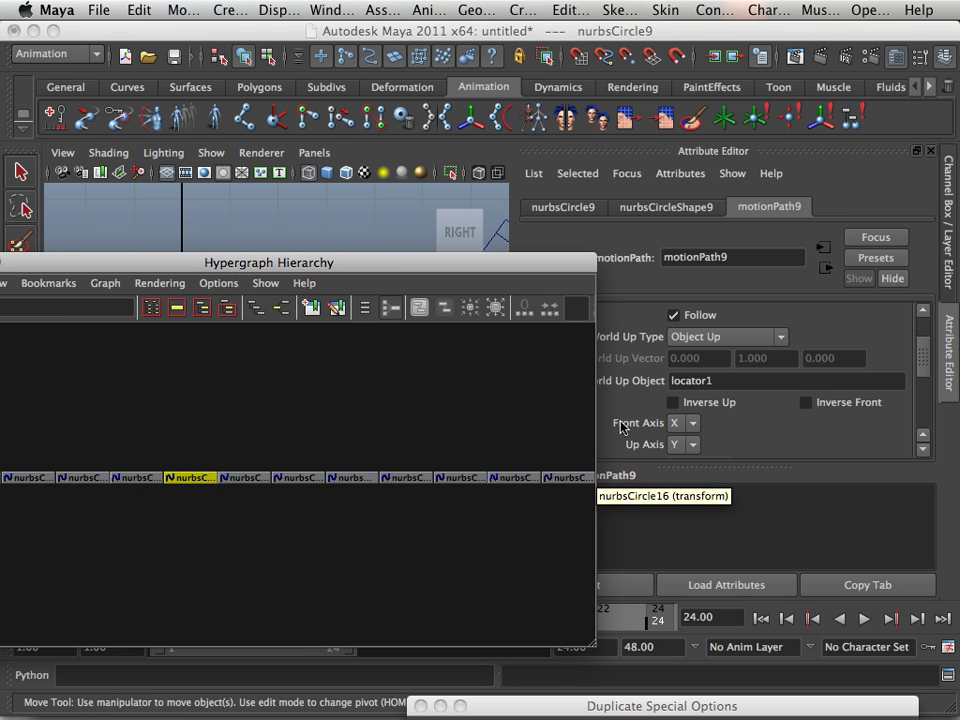
left_click(250, 477)
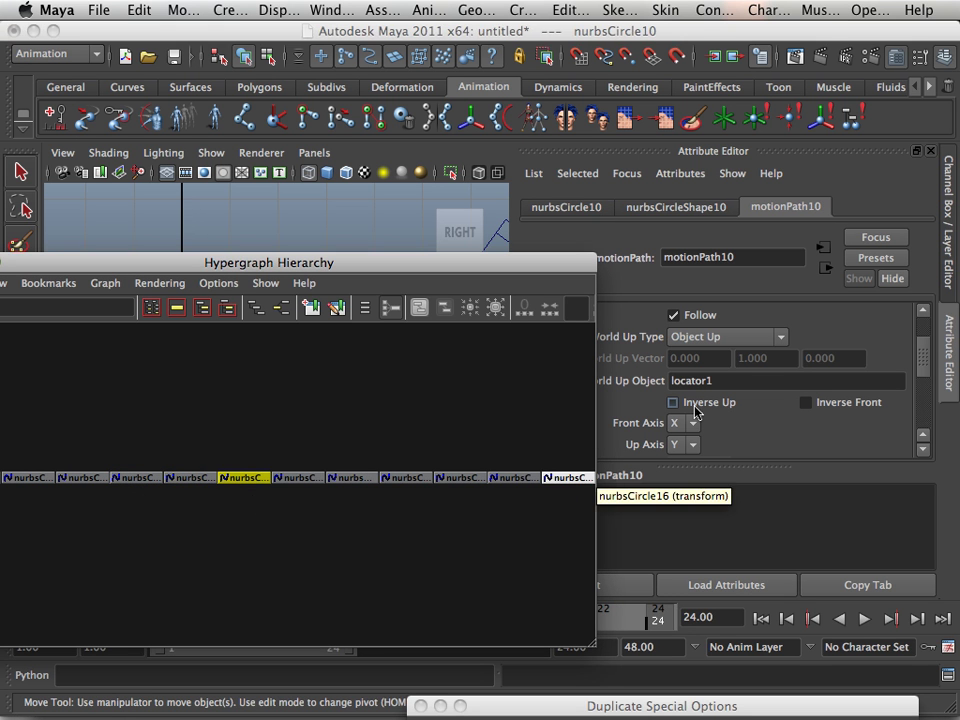
left_click(298, 477)
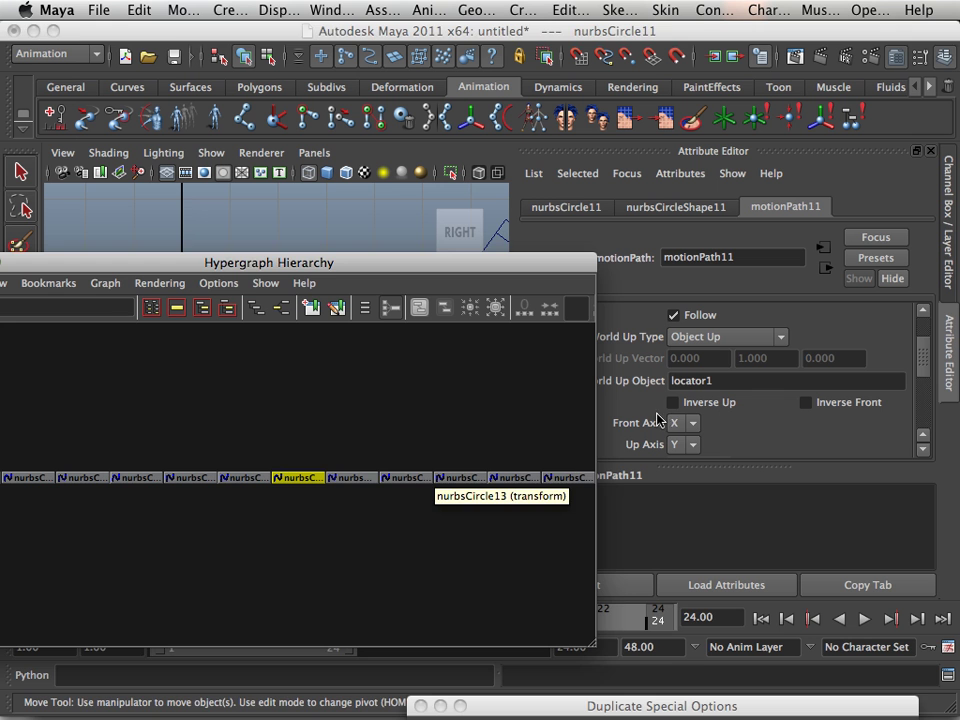
Turn on Inverse Up for motionPath12, 13, 14 and 15
left_click(352, 477)
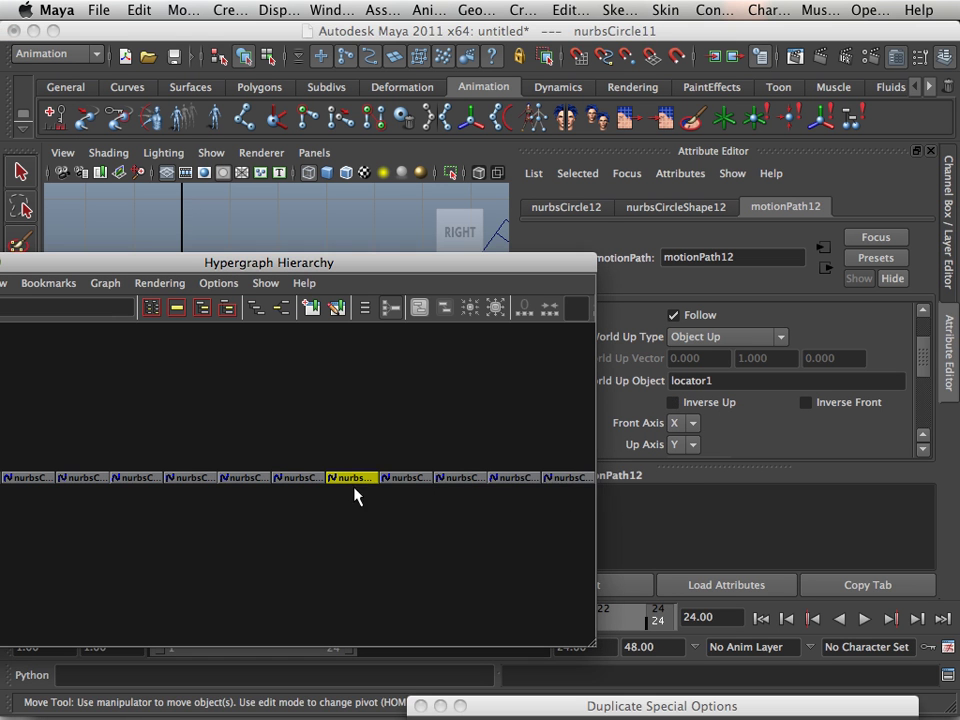
left_click(673, 402)
left_click(405, 478)
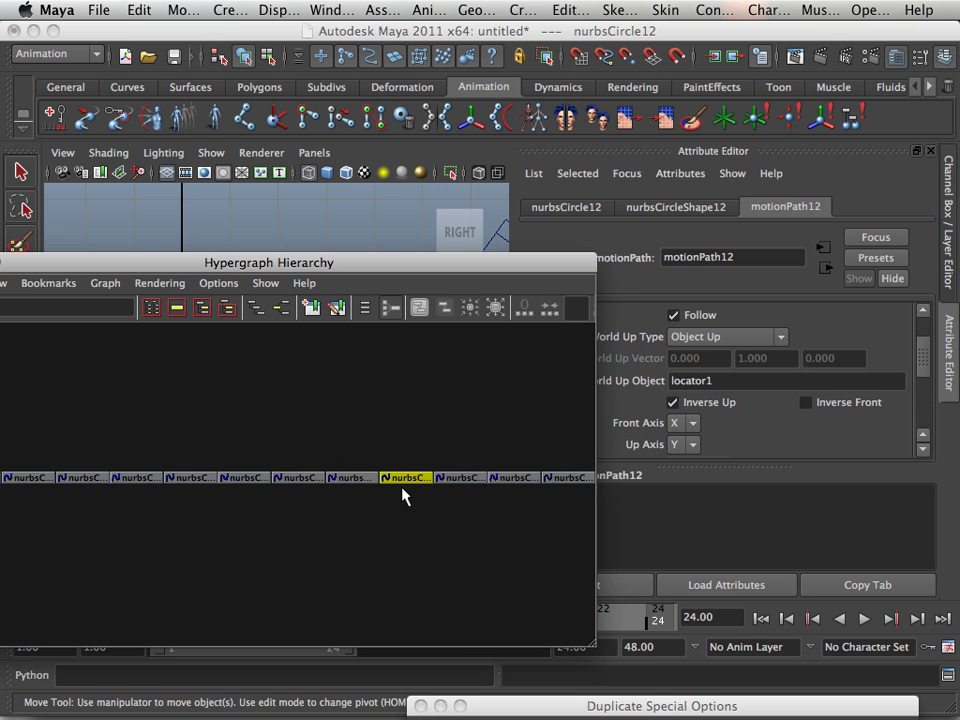
left_click(673, 402)
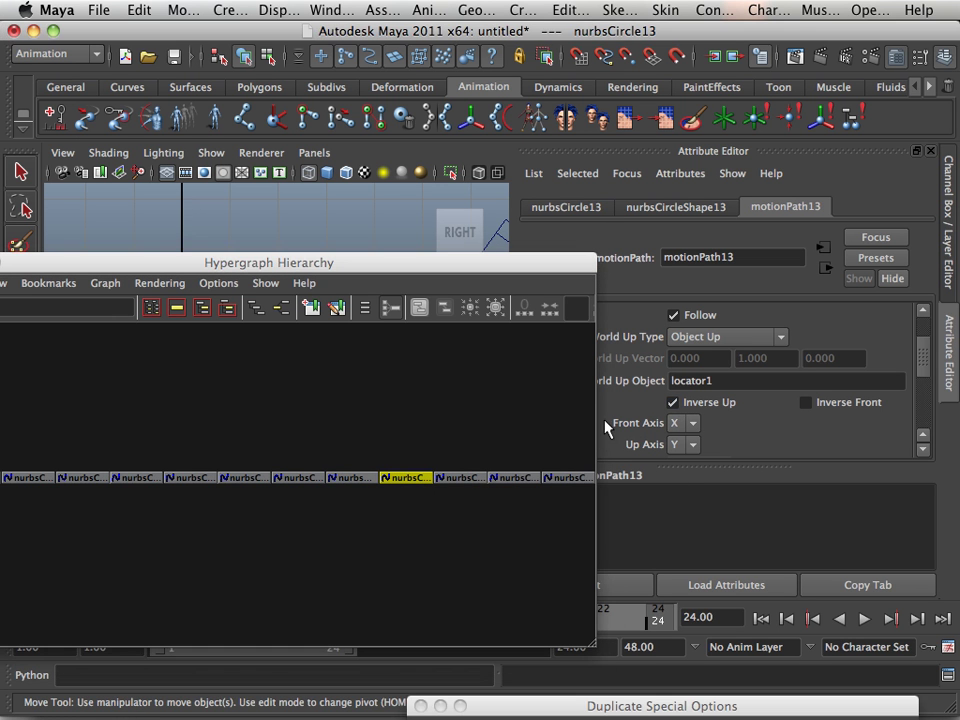
left_click(460, 477)
left_click(674, 403)
middle_click_drag(497, 467, 261, 465, "alt")
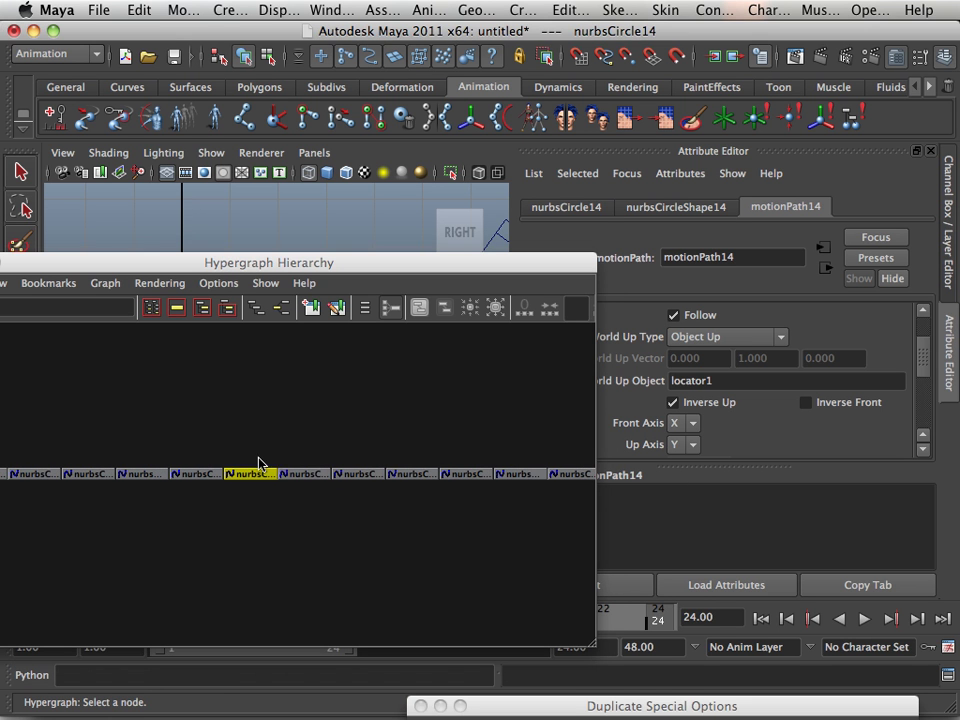
left_click(298, 474)
left_click(673, 402)
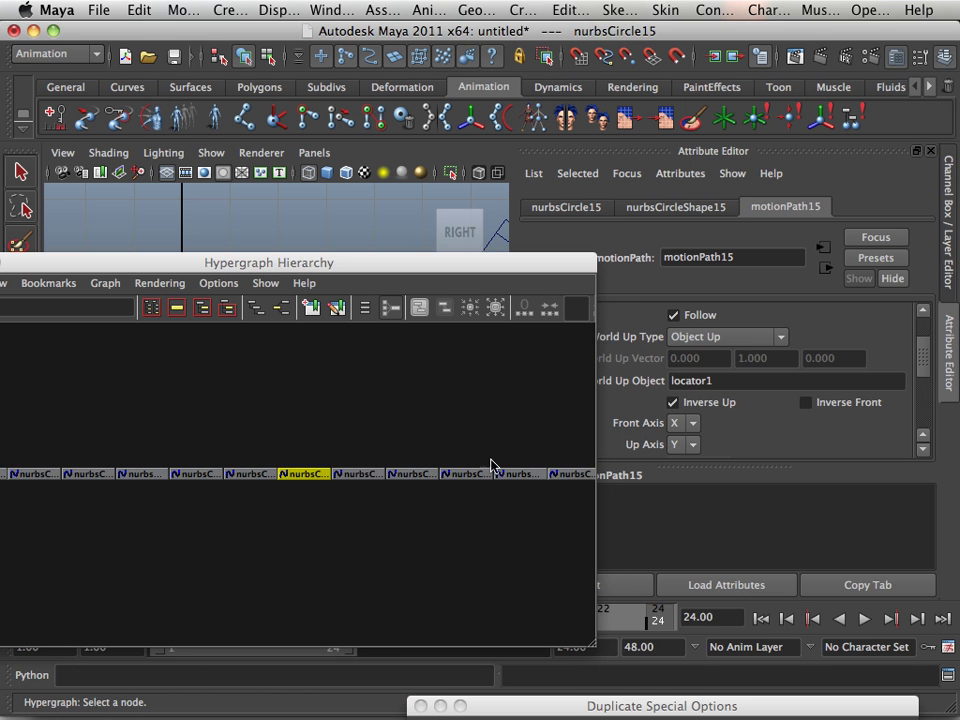
Turn on Inverse Up for motionPath16, 17, 18, 19 and 20
left_click(358, 474)
left_click(673, 402)
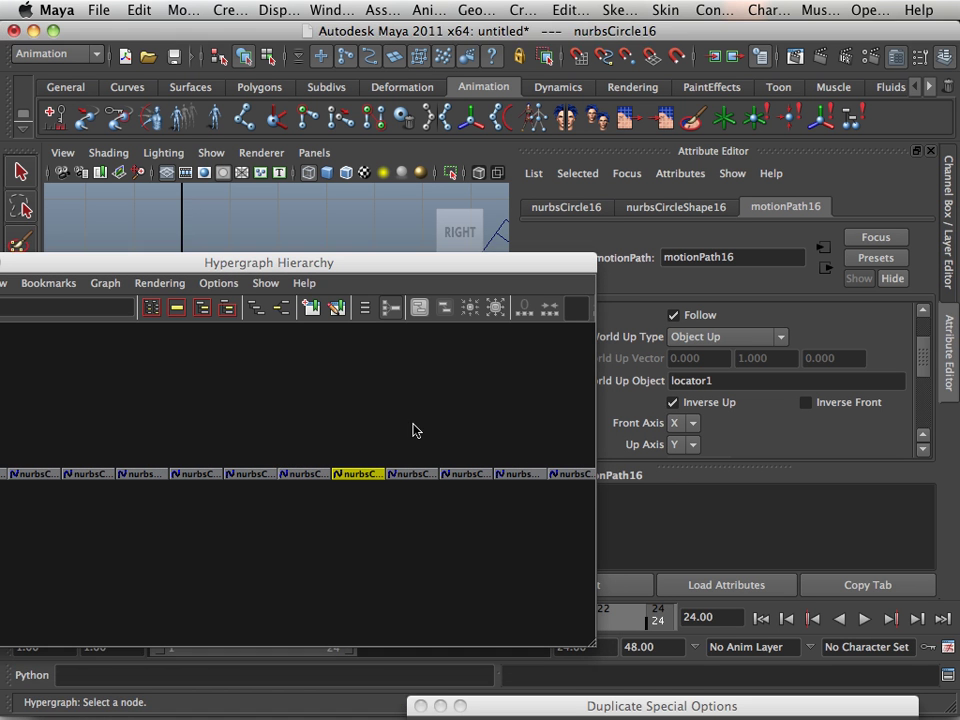
left_click(410, 474)
left_click(673, 402)
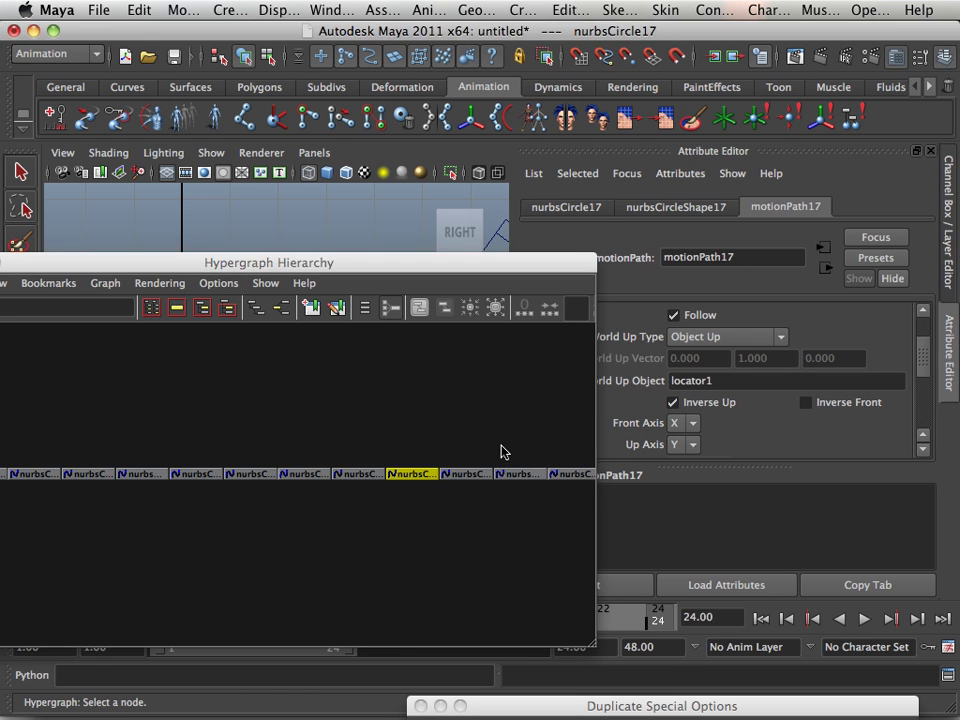
left_click(466, 474)
left_click(673, 402)
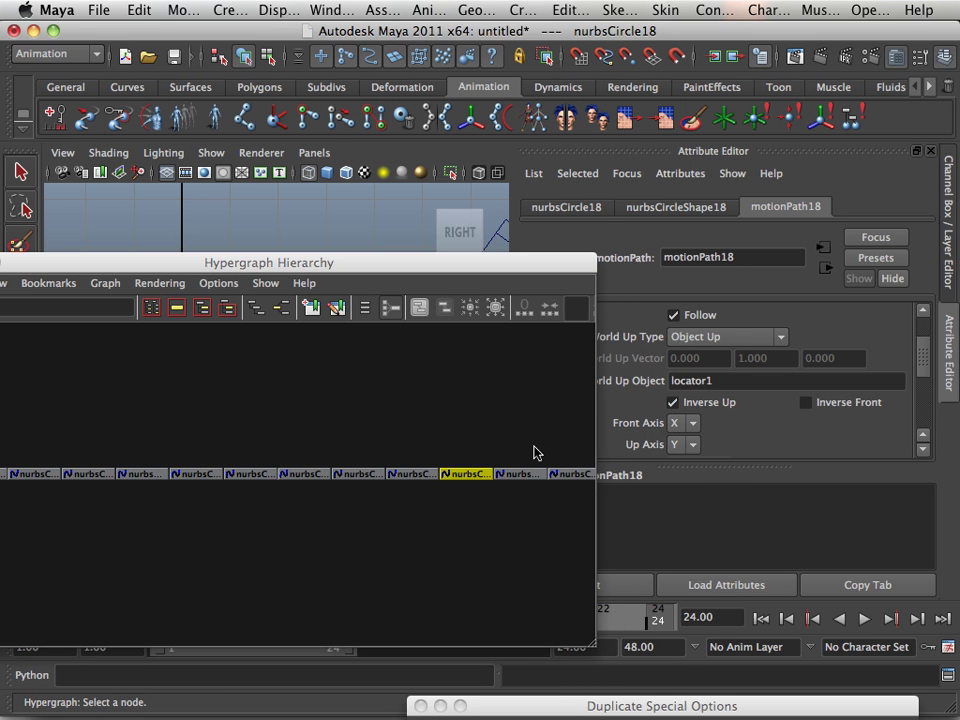
left_click(520, 474)
left_click(673, 402)
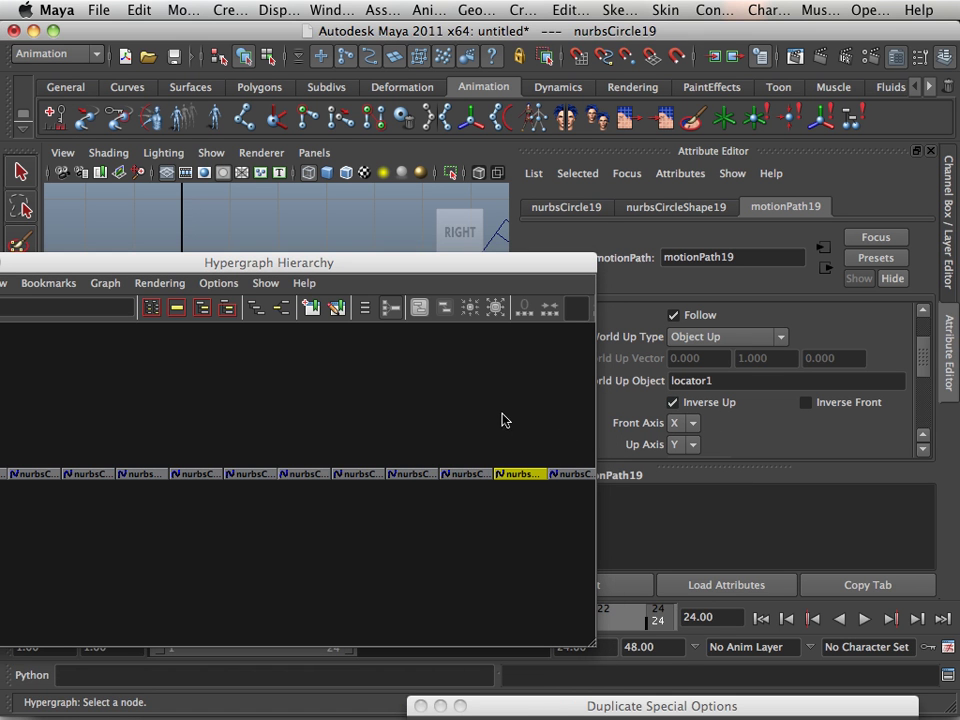
middle_click_drag(501, 420, 375, 446, "alt")
left_click(398, 473)
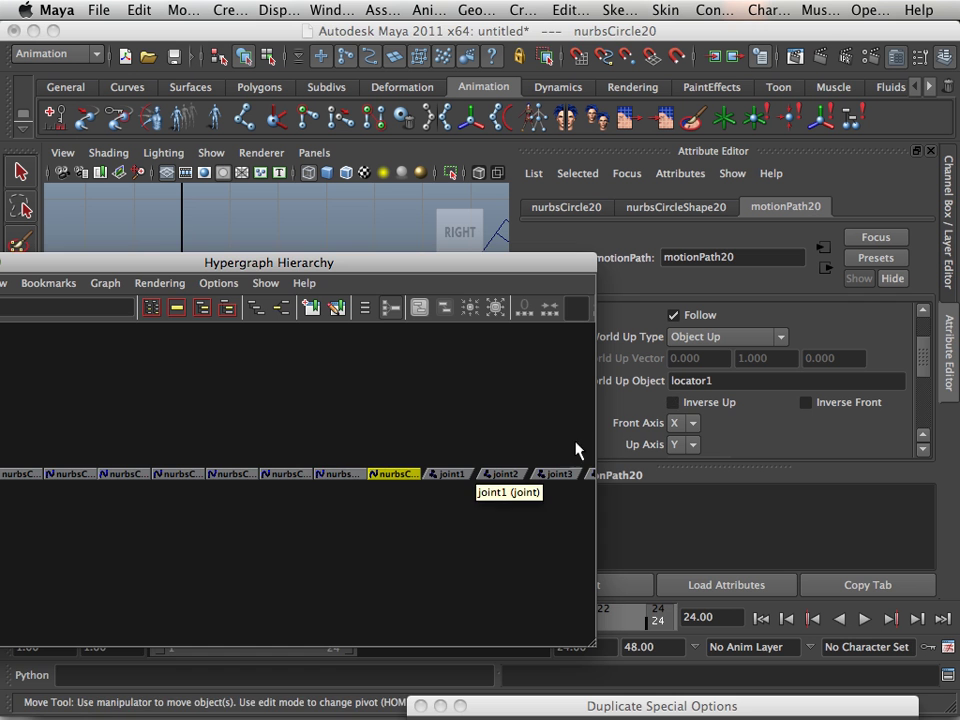
left_click(673, 402)
Frame the whole tread ring in the side view and move the Hypergraph window aside
left_click_drag(392, 266, 346, 534)
right_click_drag(386, 429, 245, 347, "alt")
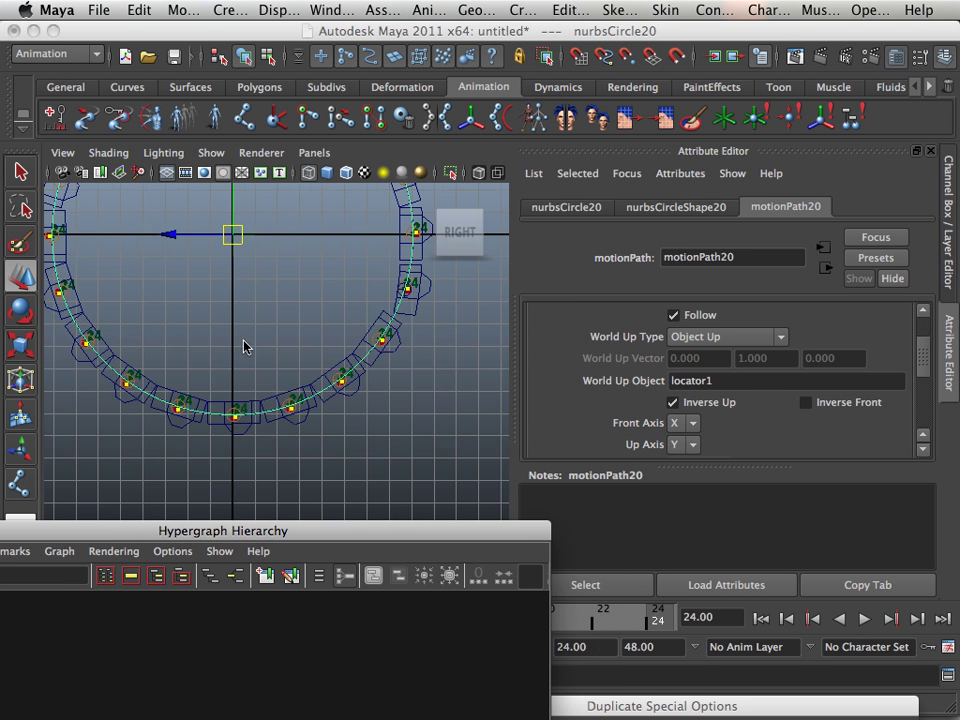
middle_click_drag(244, 347, 358, 416, "alt")
right_click_drag(358, 416, 272, 392, "alt")
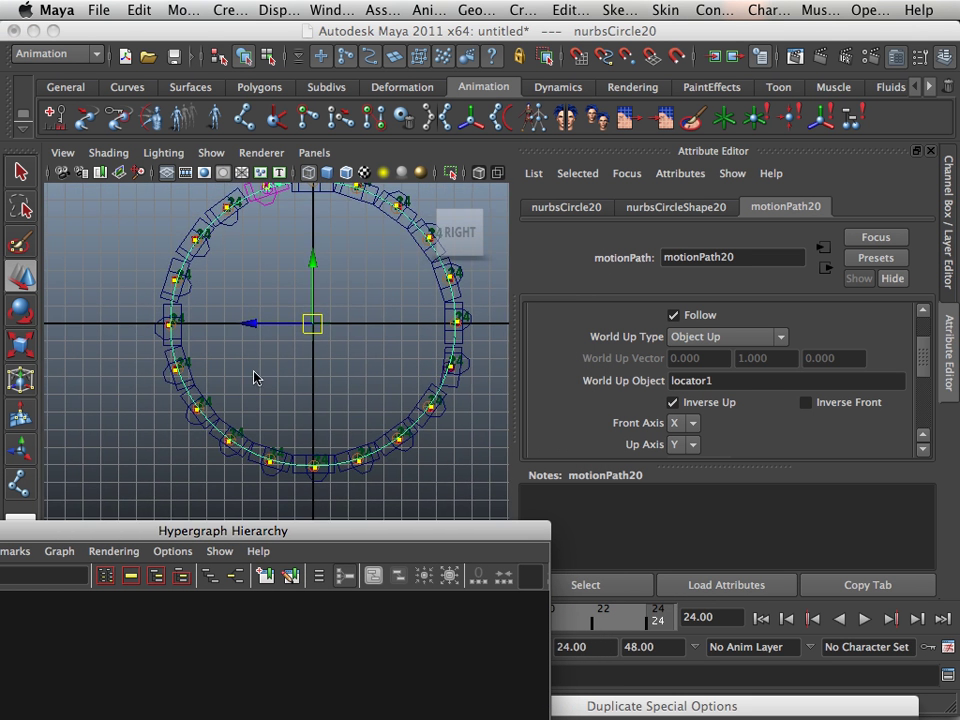
middle_click_drag(254, 377, 281, 400, "alt")
left_click_drag(272, 528, 468, 373)
left_click_drag(605, 377, 491, 450)
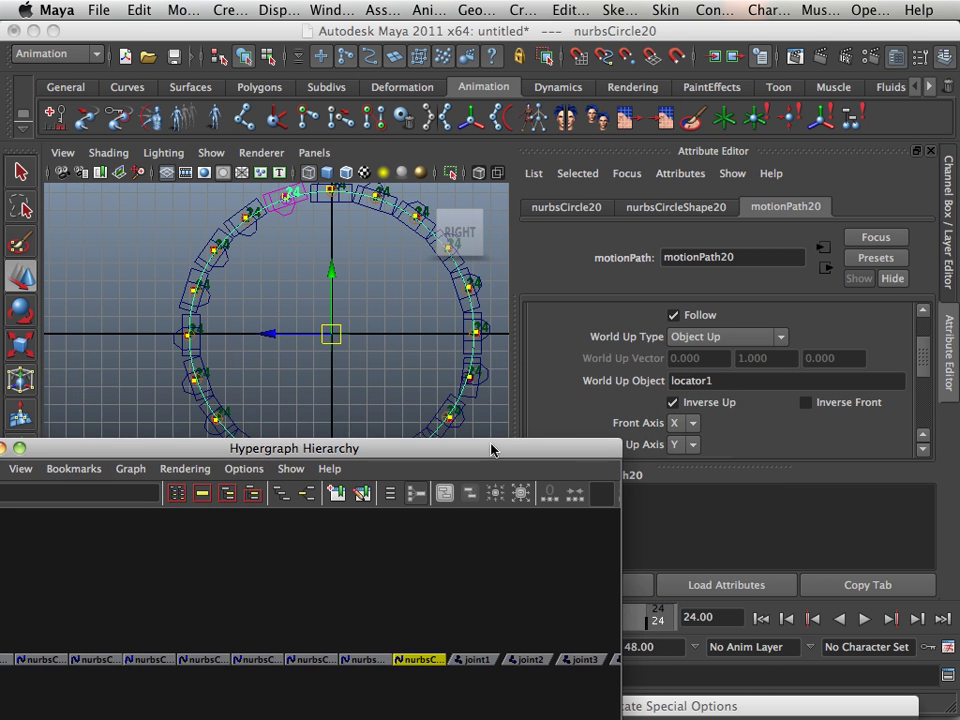
Turn Inverse Up off for motionPath20, 19, 18 and 17
left_click(673, 403)
left_click(367, 659)
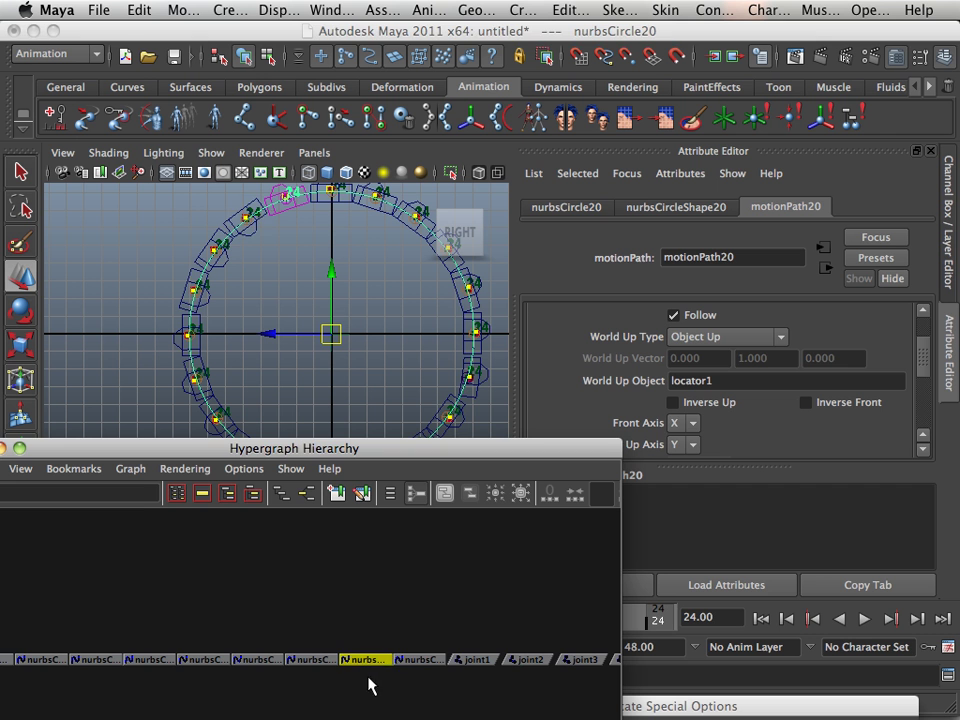
left_click(673, 403)
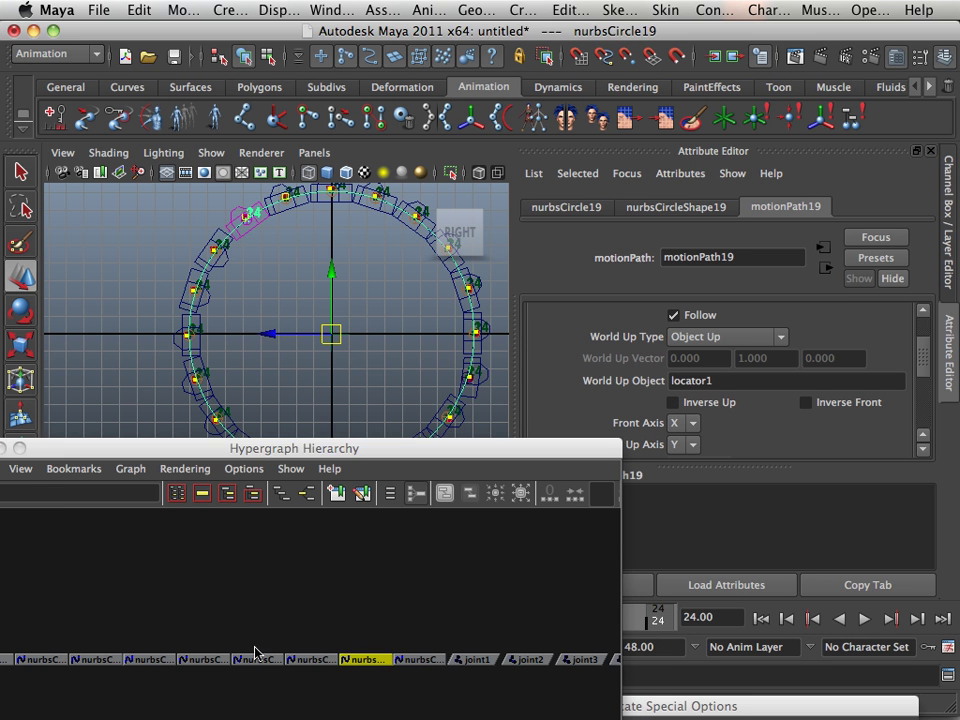
left_click(312, 659)
left_click(671, 404)
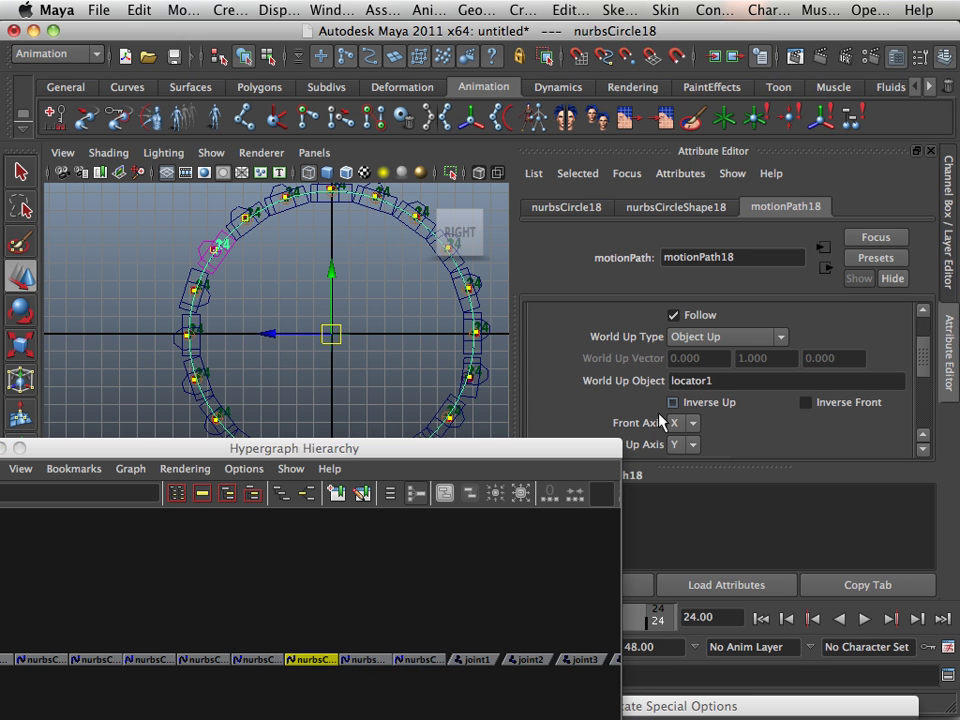
left_click(262, 659)
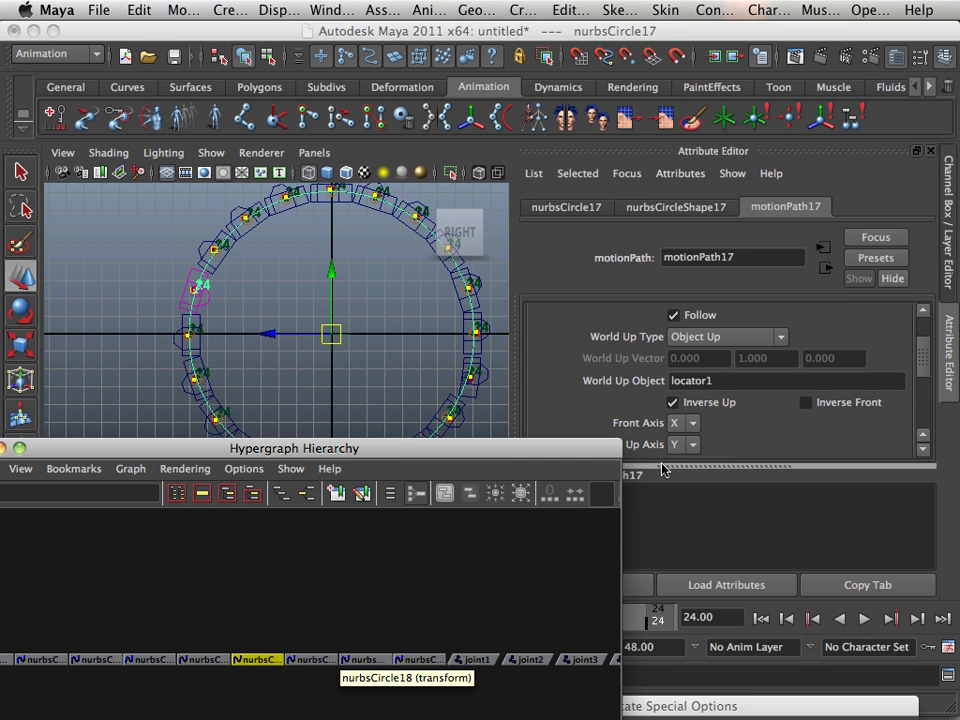
left_click(681, 410)
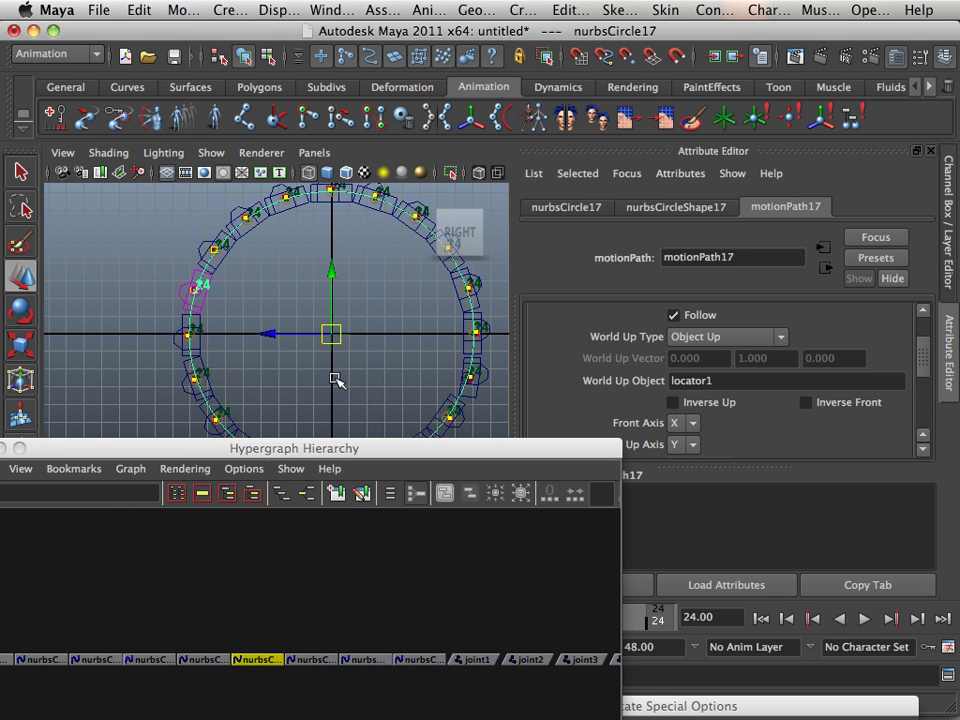
Maximise the perspective view and start playing the tread ring animation
key("space")
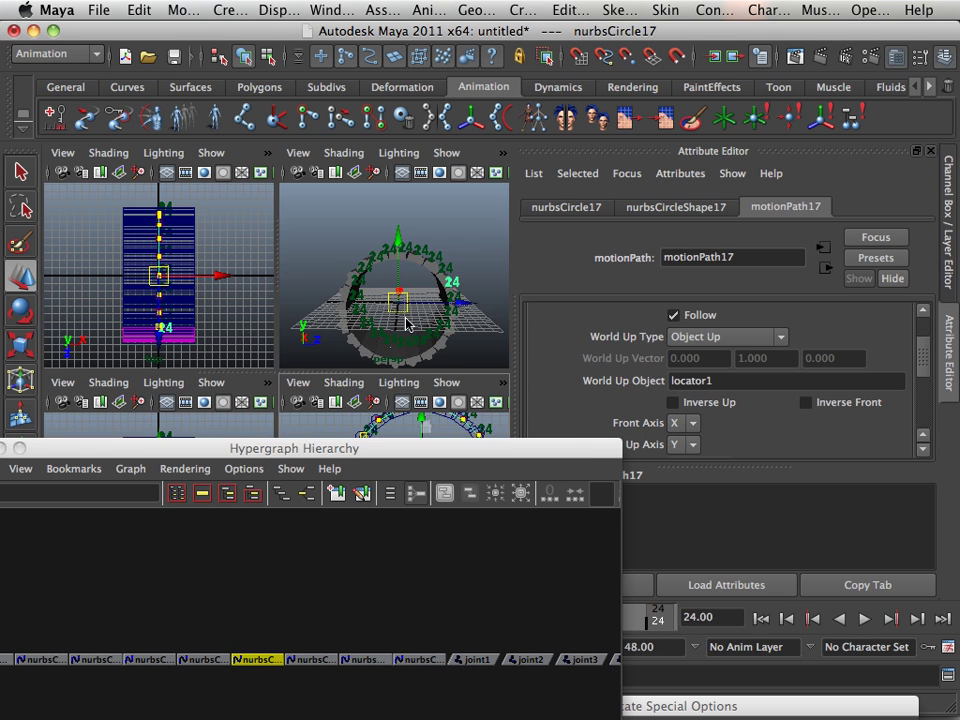
key("space")
left_click_drag(294, 370, 276, 346, "alt")
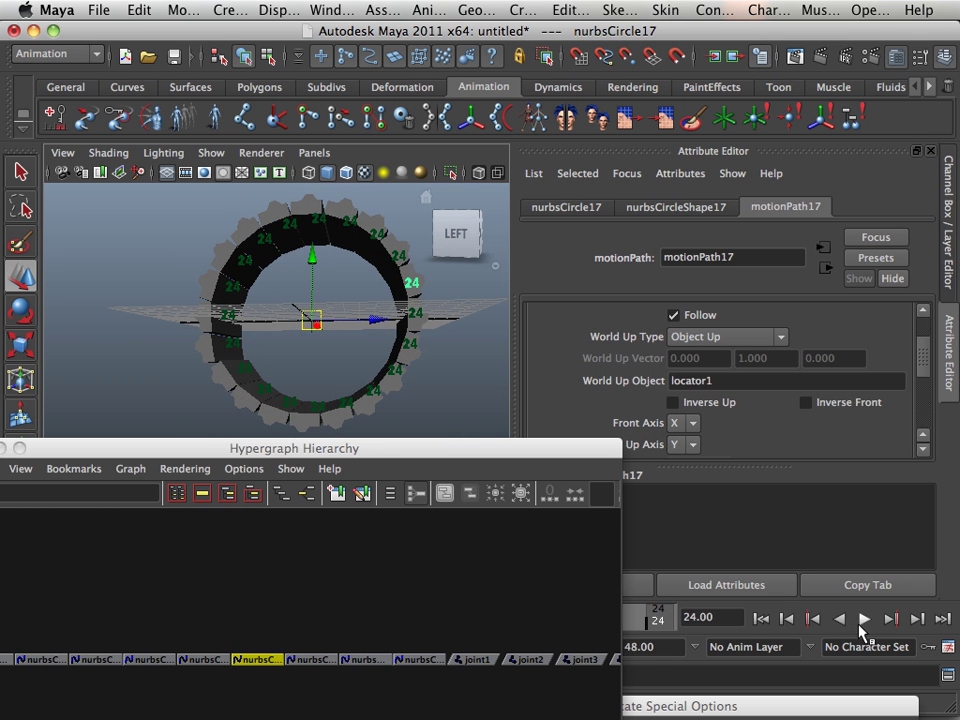
left_click(862, 620)
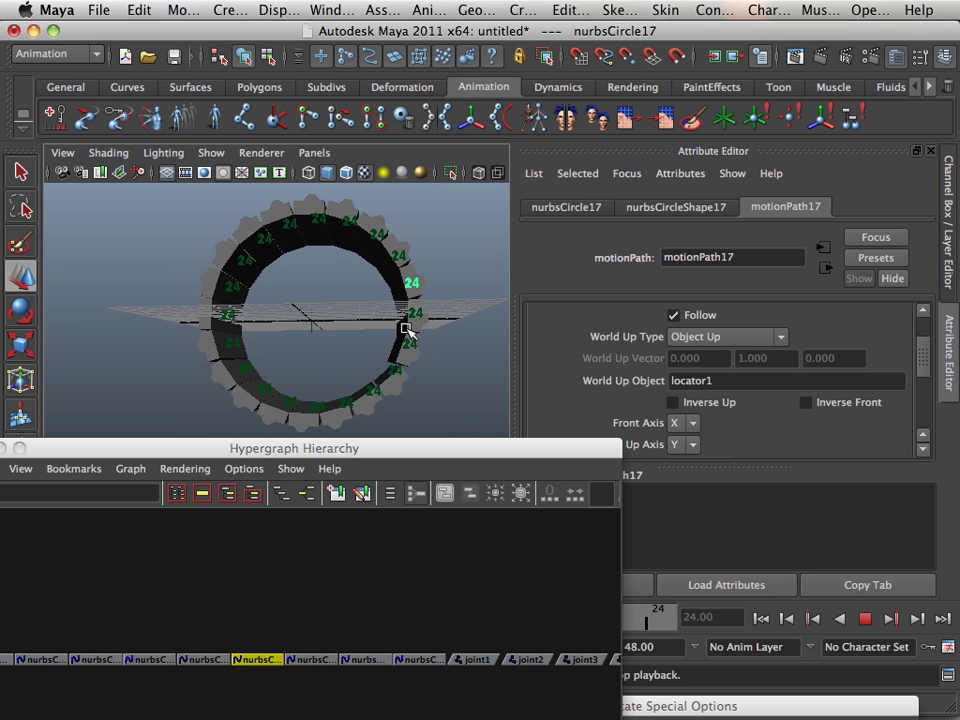
Orbit around the playing ring from top, low side, close and head-on angles
left_click_drag(406, 330, 486, 343, "alt")
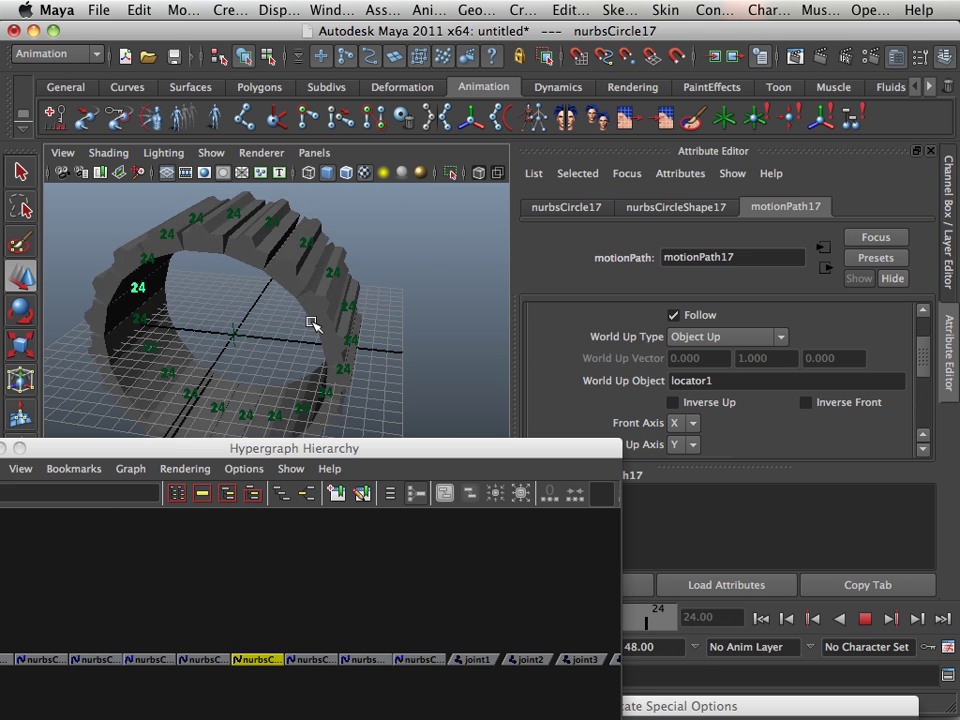
left_click_drag(265, 315, 387, 305, "alt")
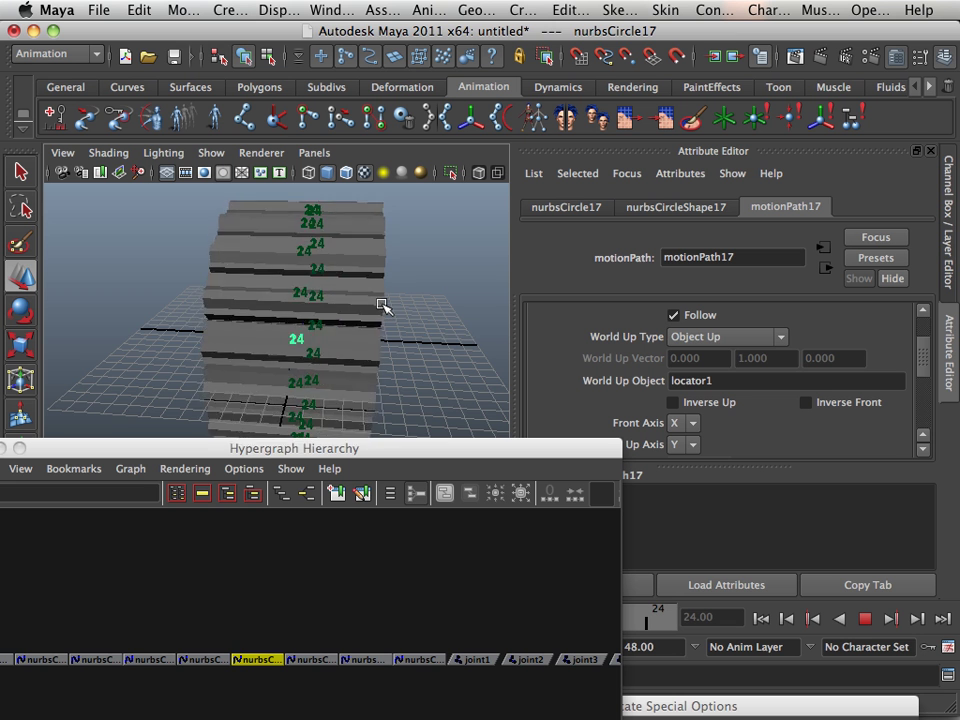
left_click_drag(301, 316, 267, 312, "alt")
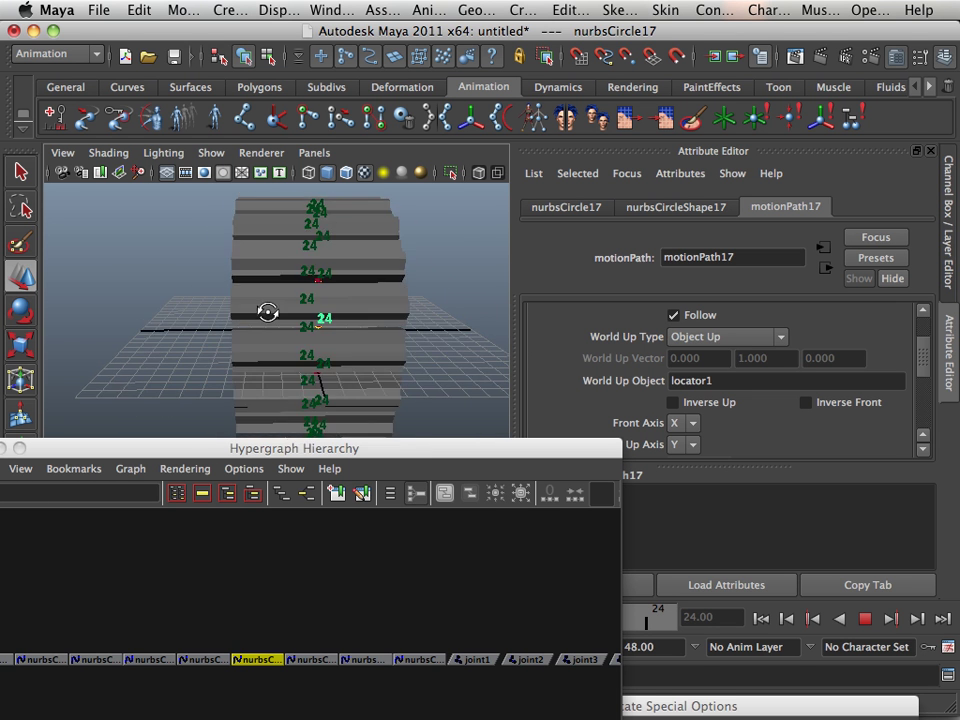
left_click_drag(294, 354, 307, 270, "alt")
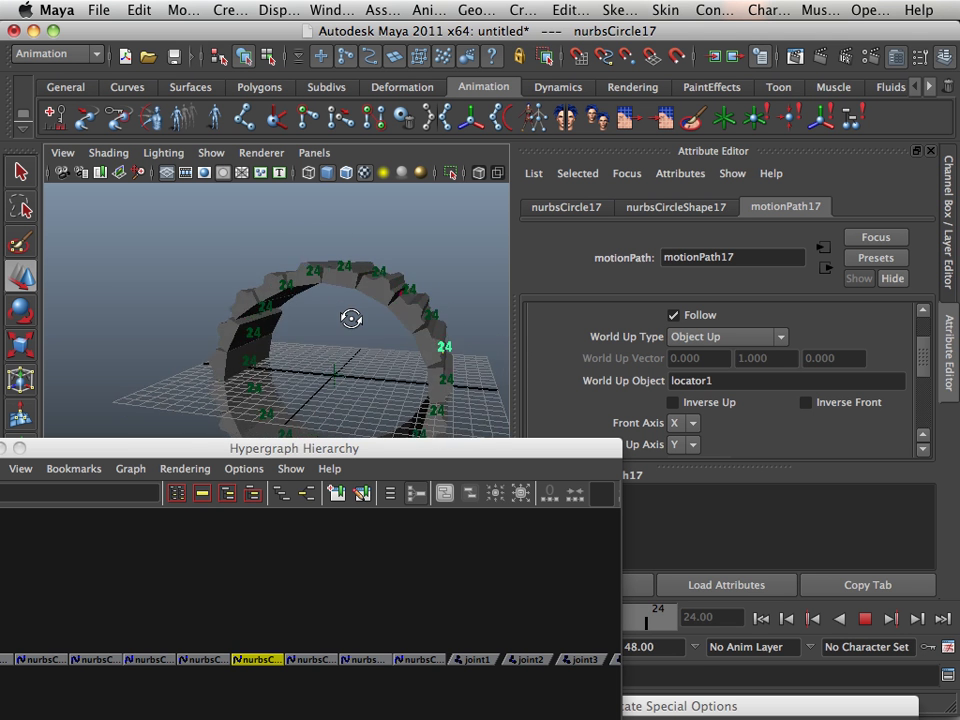
left_click_drag(348, 318, 264, 308, "alt")
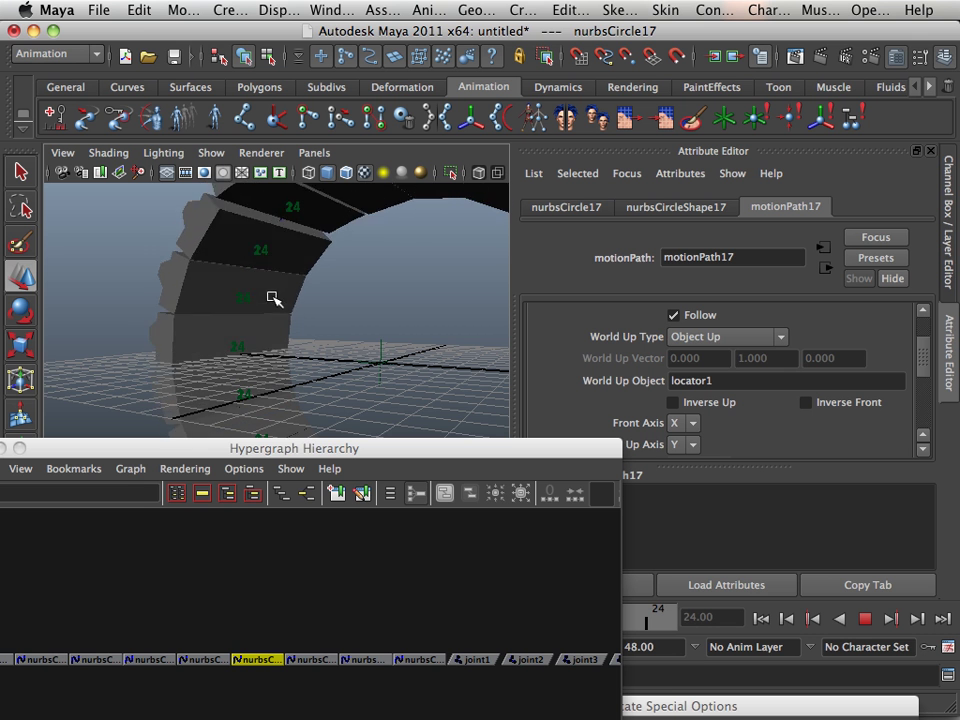
mouse_move(333, 321)
left_mouse_down("alt")
mouse_move(251, 311)
mouse_move(336, 319)
mouse_move(320, 317)
left_mouse_up("alt")
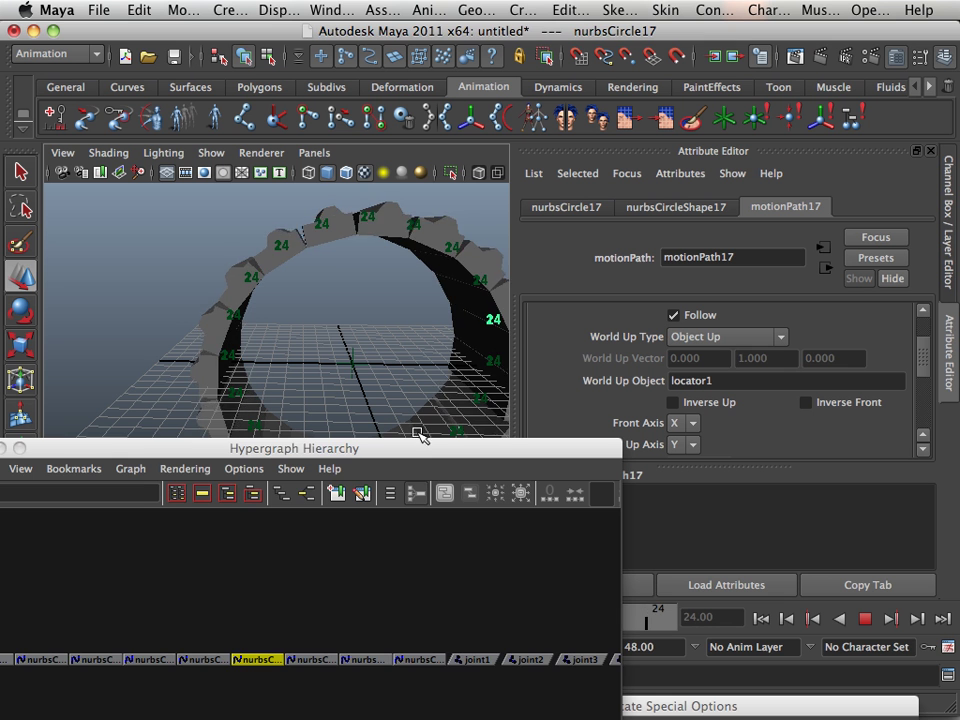
left_click_drag(428, 452, 213, 571)
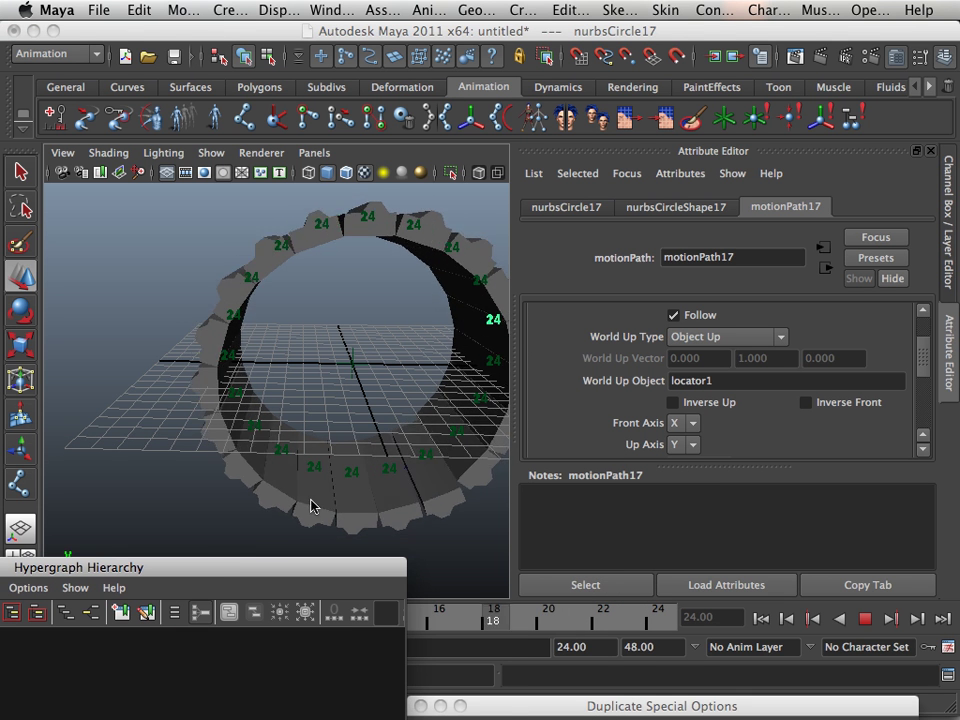
left_click_drag(280, 420, 238, 407, "alt")
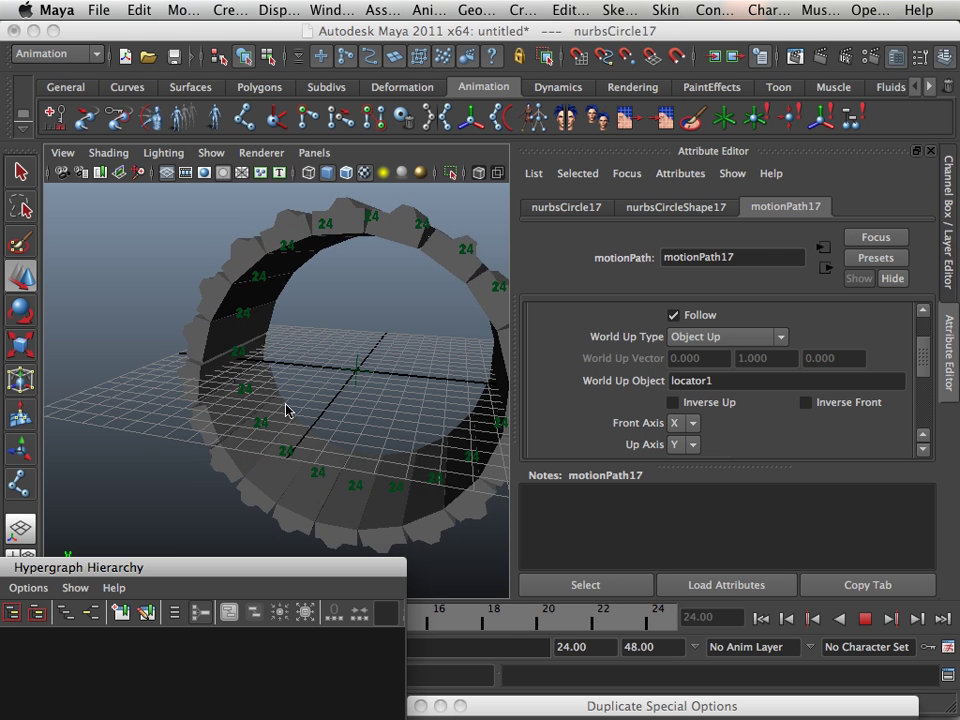
left_click_drag(293, 413, 238, 410, "alt")
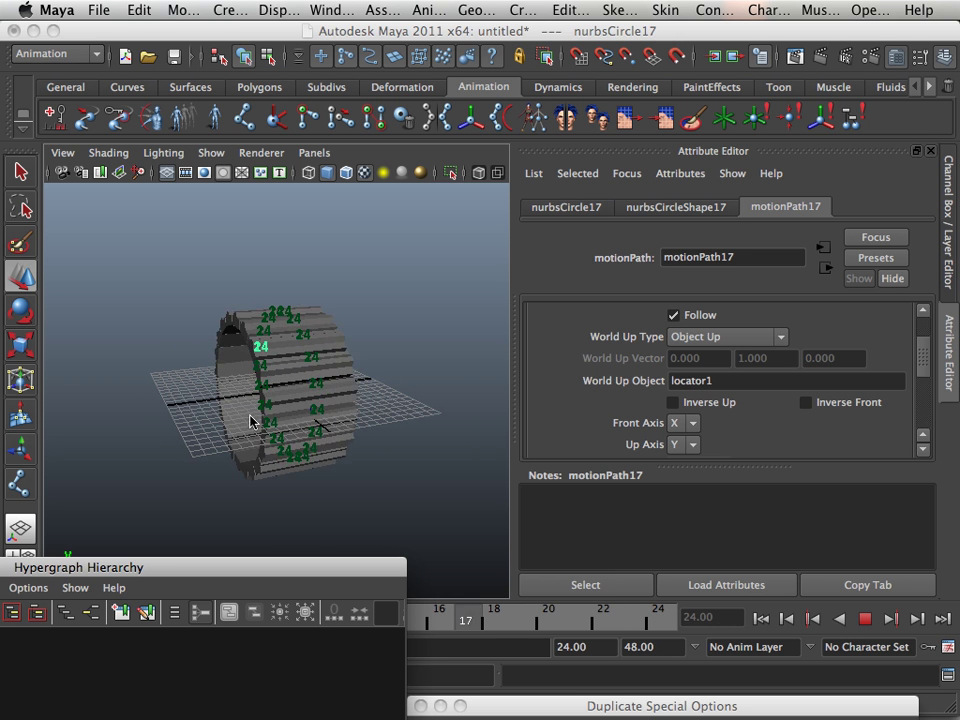